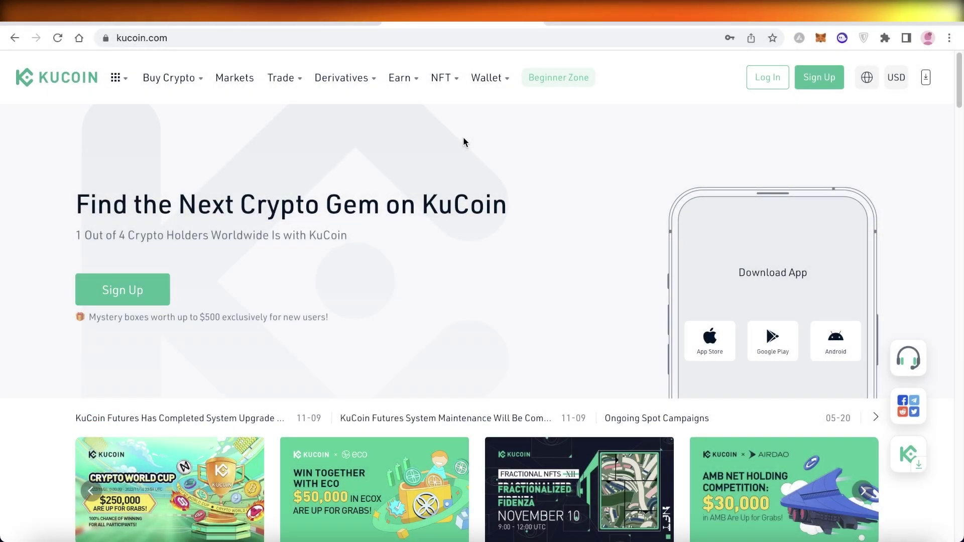
# Step: Scroll the homepage down to the market table's New Coins list with AMB, ECOx, HFT, HISQUIGGLE and XCV
pyautogui.scroll(-3, 463, 137)
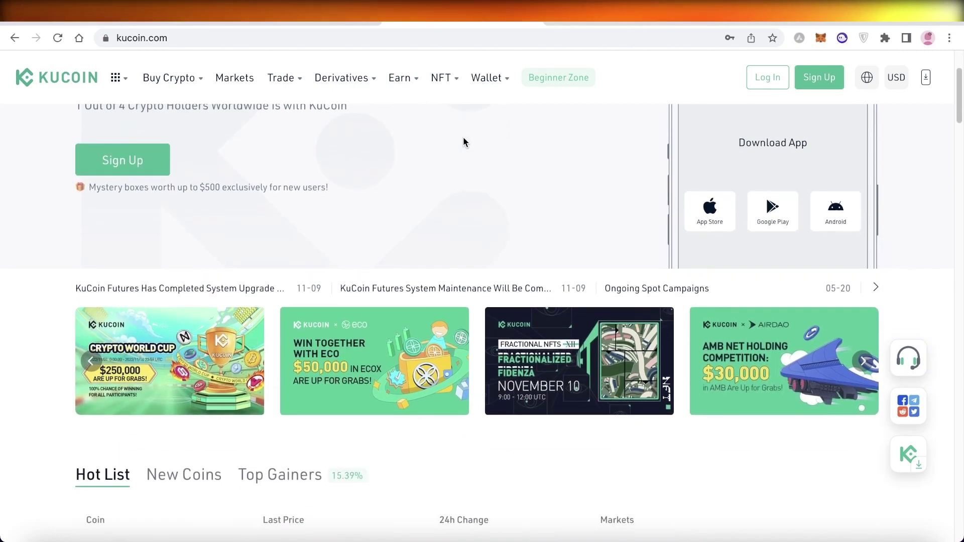
pyautogui.scroll(3, 463, 139)
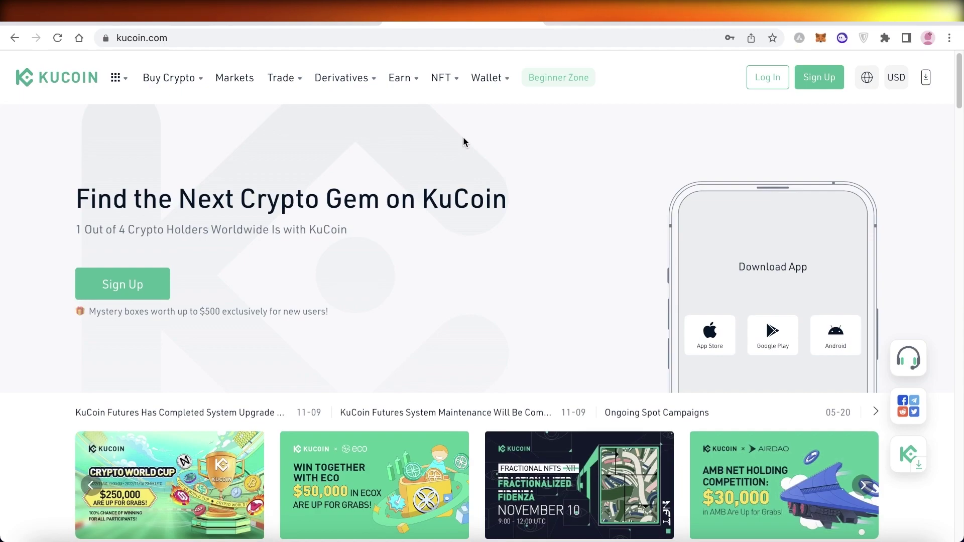
pyautogui.scroll(-3, 463, 138)
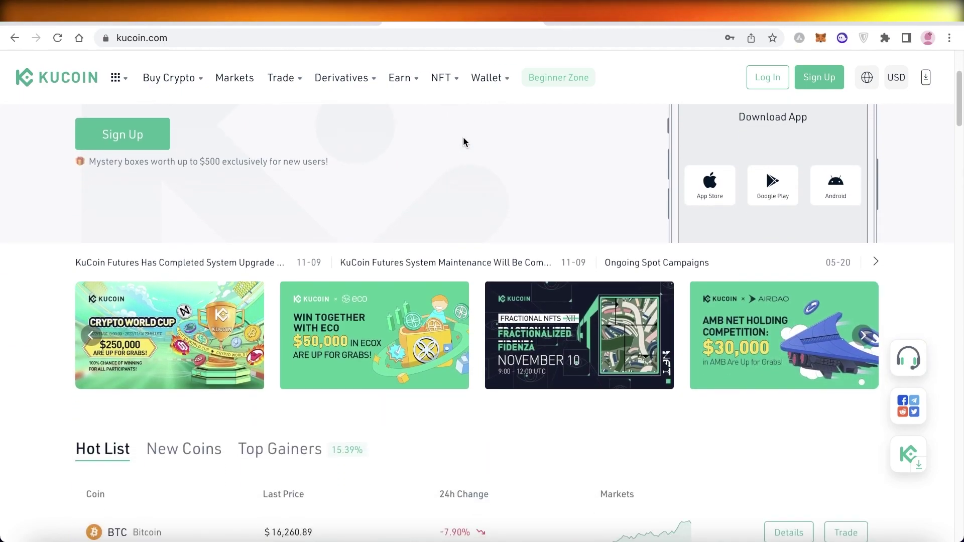
pyautogui.scroll(-3, 464, 142)
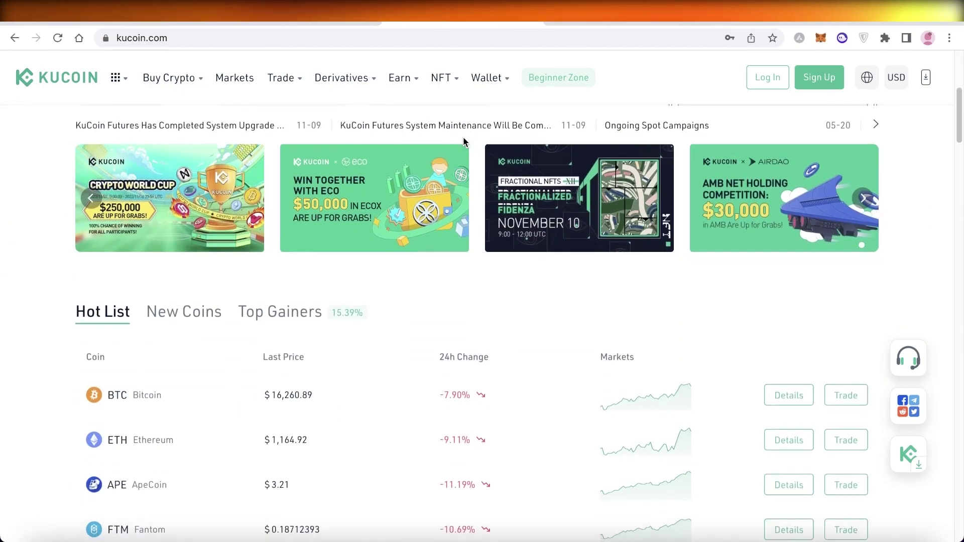
pyautogui.scroll(-2, 463, 137)
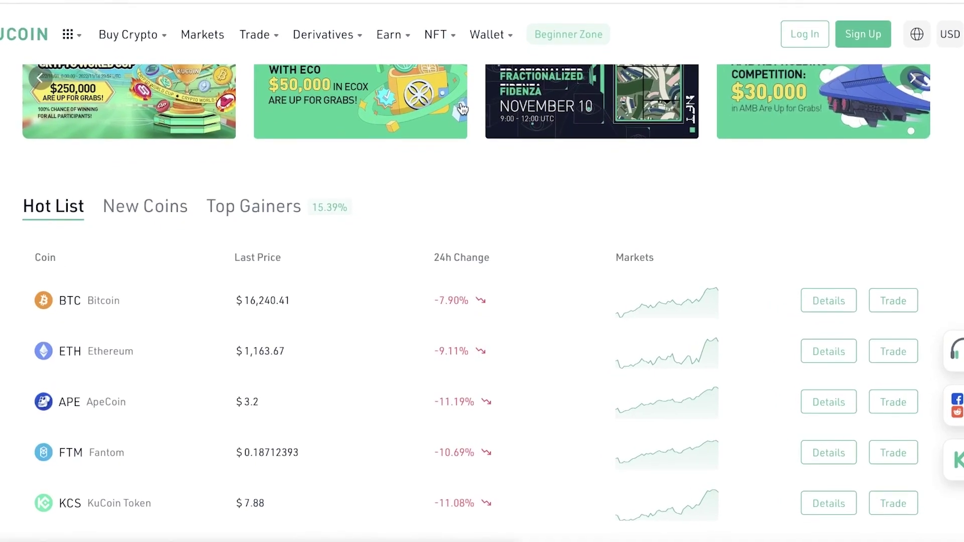
pyautogui.scroll(-1, 463, 109)
pyautogui.scroll(9, 464, 105)
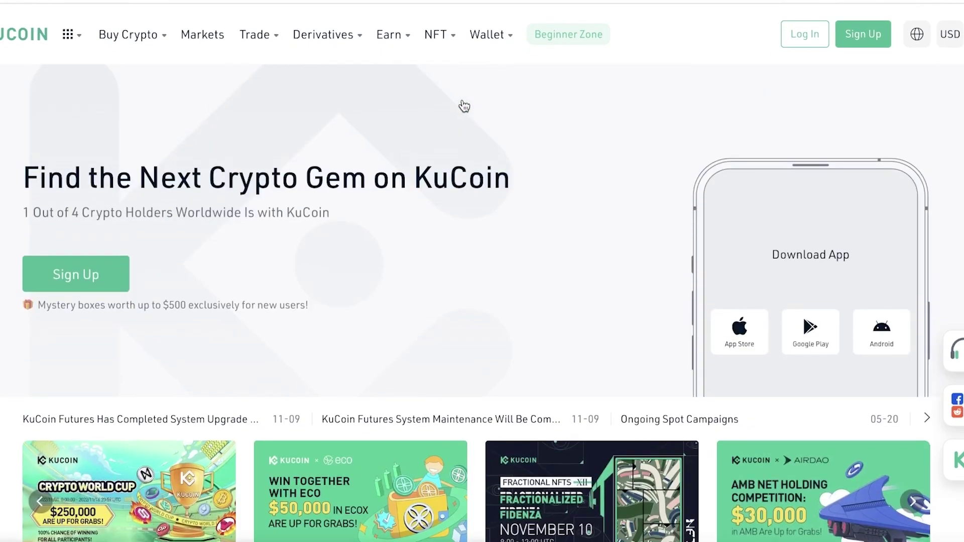
pyautogui.scroll(-4, 463, 100)
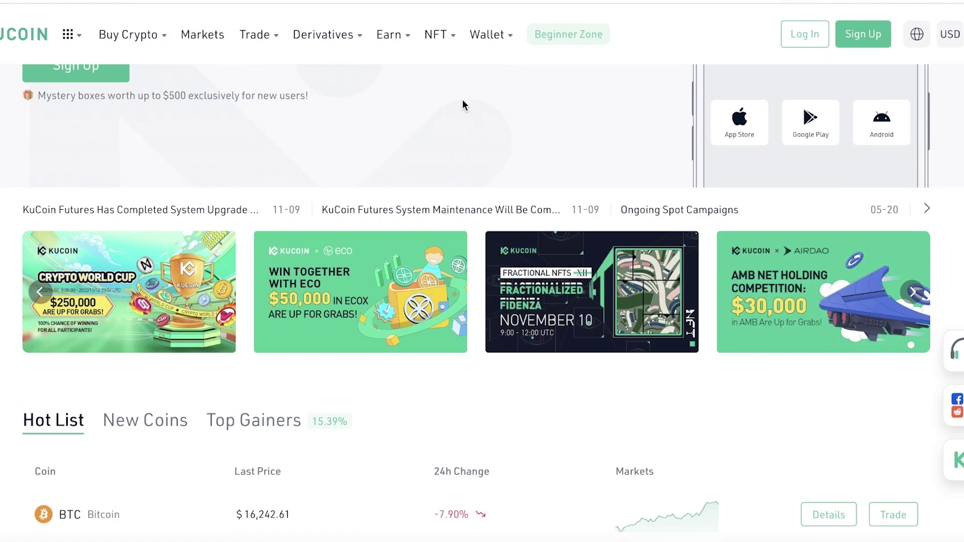
pyautogui.scroll(-6, 462, 100)
pyautogui.click(151, 103)
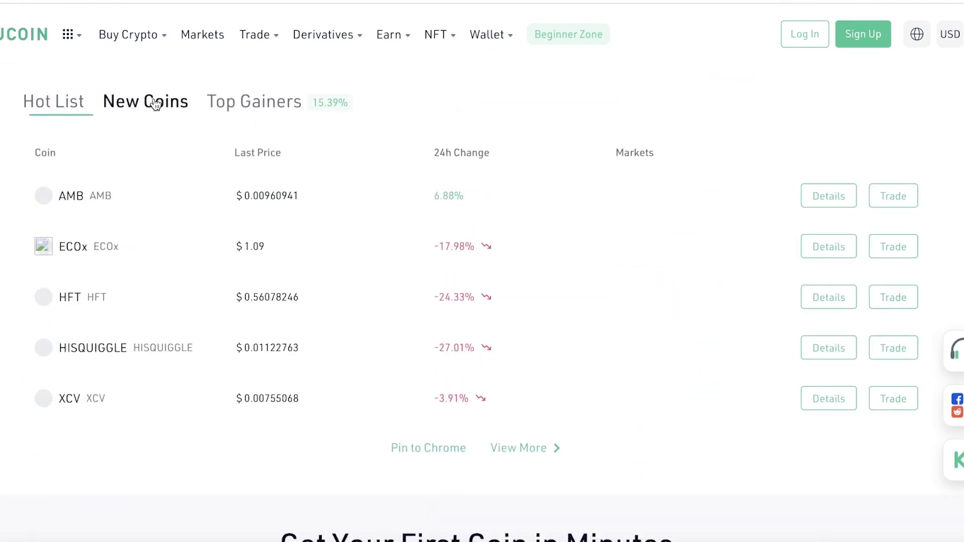
pyautogui.click(229, 106)
pyautogui.click(149, 110)
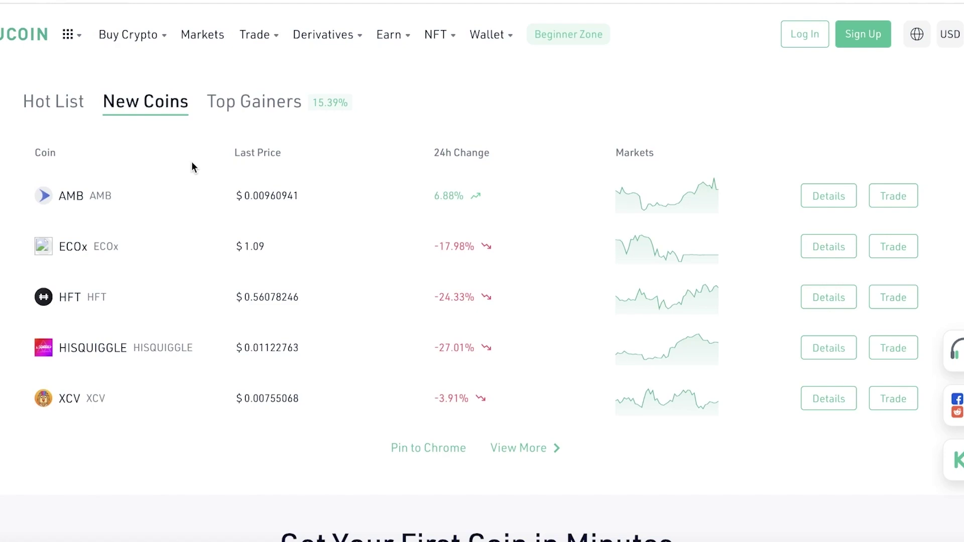
pyautogui.scroll(-10, 192, 166)
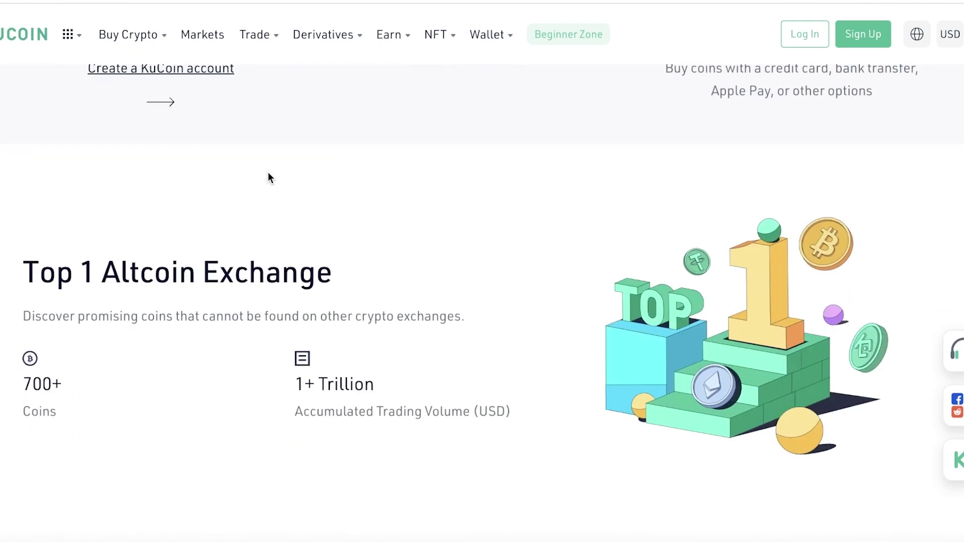
pyautogui.scroll(-2, 271, 187)
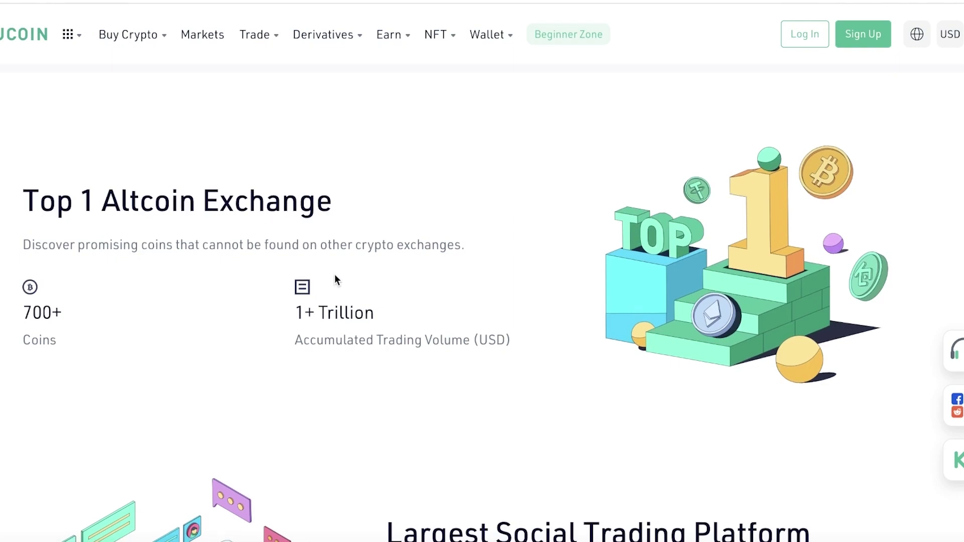
pyautogui.scroll(-10, 335, 274)
pyautogui.scroll(4, 335, 273)
pyautogui.scroll(-1, 335, 275)
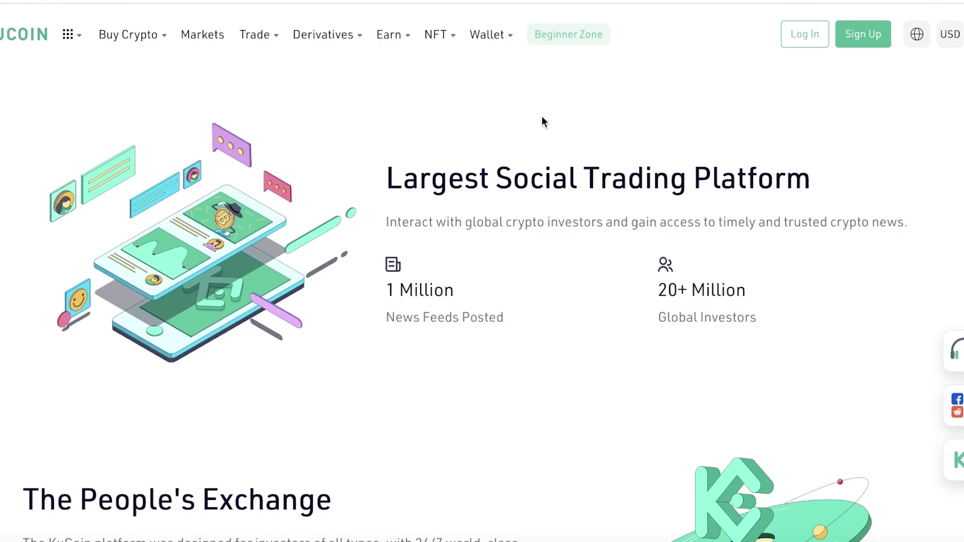
# Step: Open the Sign Up page and switch between the Phone Number and Email sign-up options
pyautogui.click(855, 32)
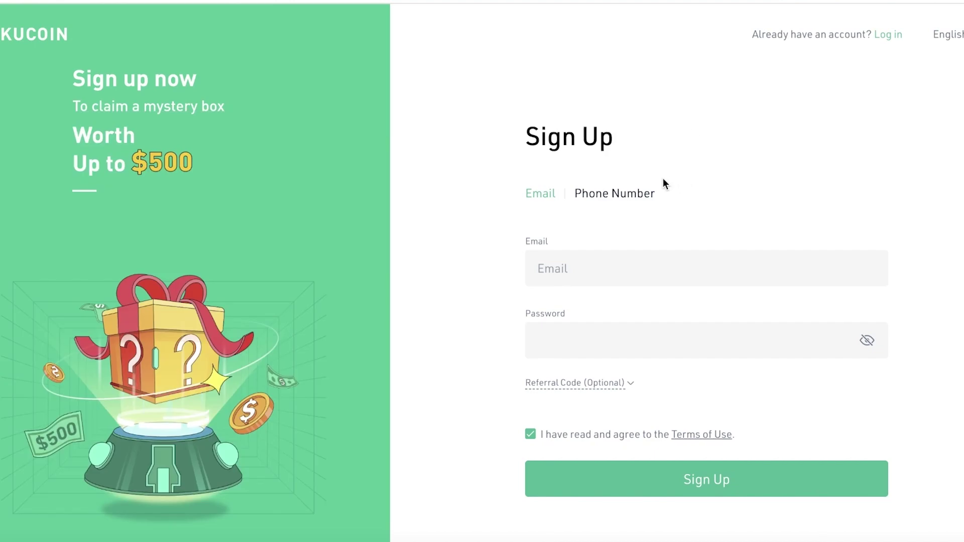
pyautogui.scroll(-1, 557, 186)
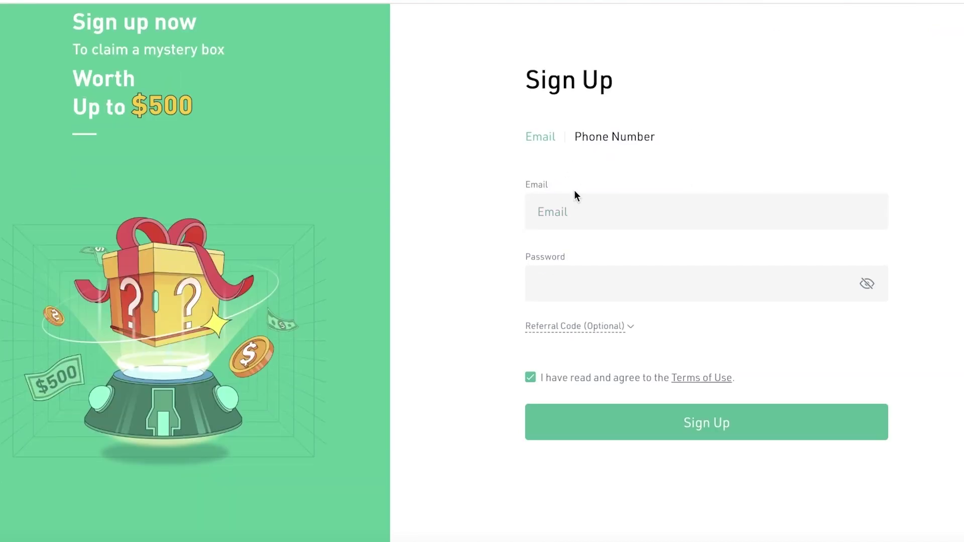
pyautogui.click(591, 139)
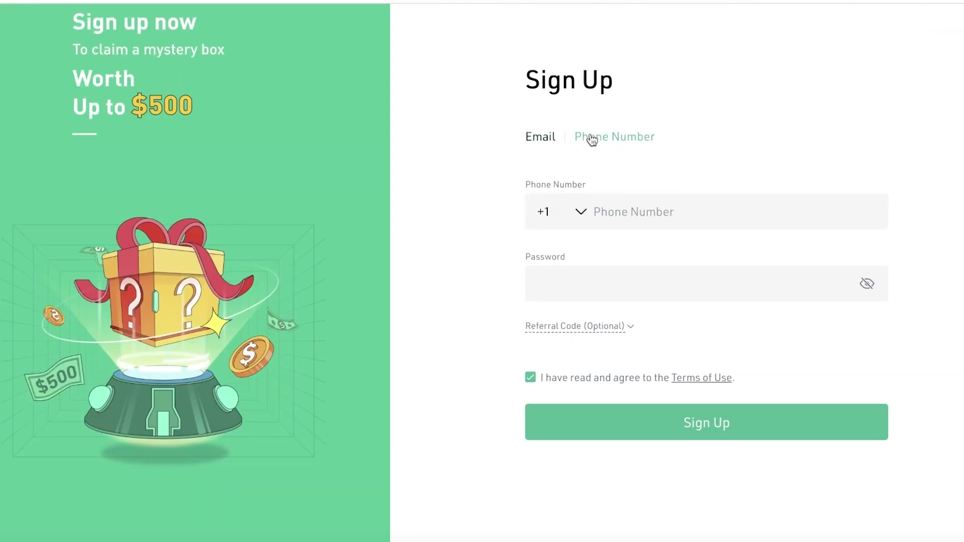
pyautogui.click(544, 134)
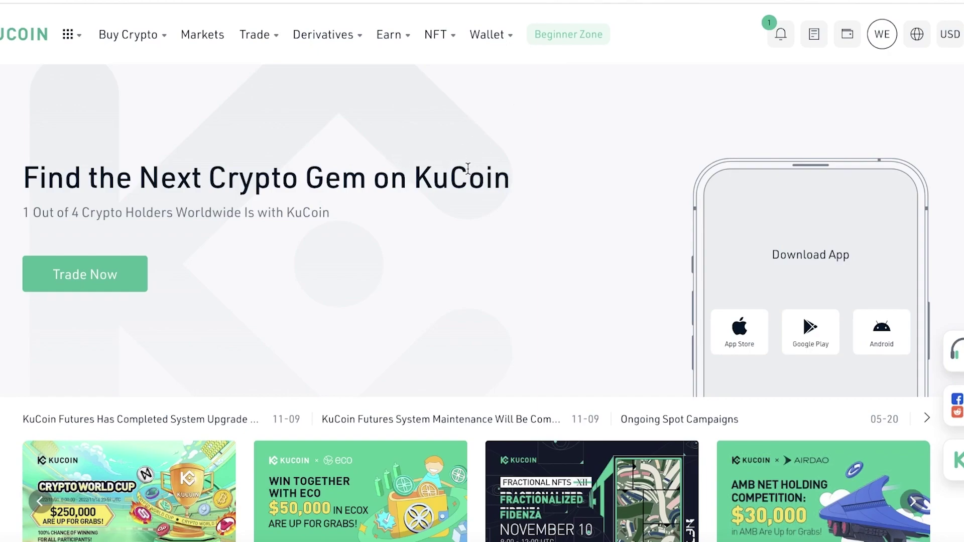
# Step: Browse the account, orders, Buy Crypto and Trade header menus, then show the wallet's account list
pyautogui.scroll(-3, 631, 157)
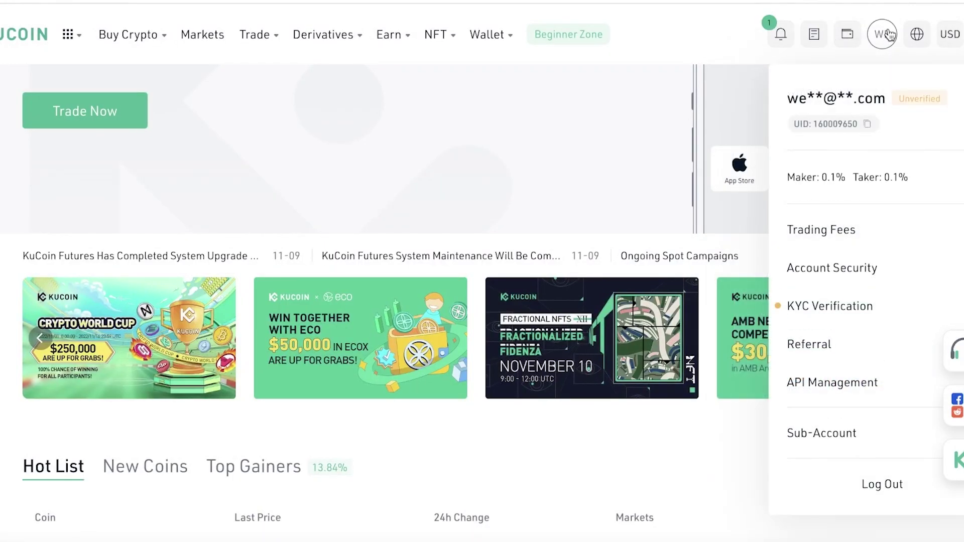
pyautogui.moveTo(856, 34)
pyautogui.moveTo(817, 38)
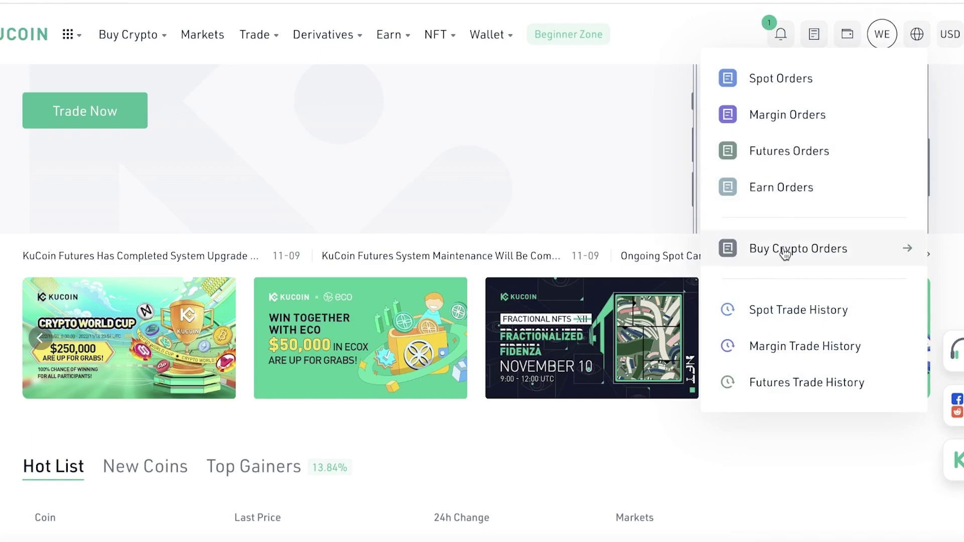
pyautogui.scroll(3, 502, 121)
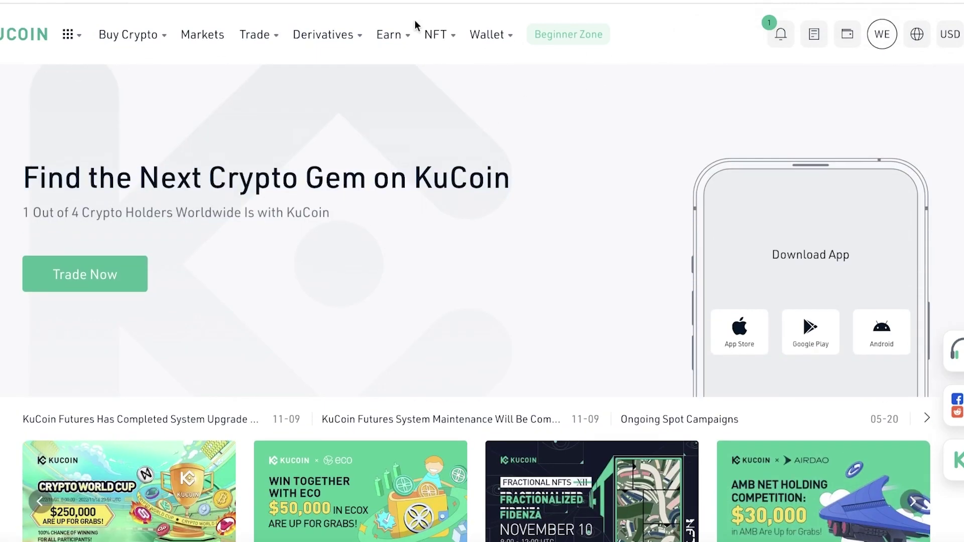
pyautogui.scroll(-4, 161, 77)
pyautogui.scroll(4, 167, 82)
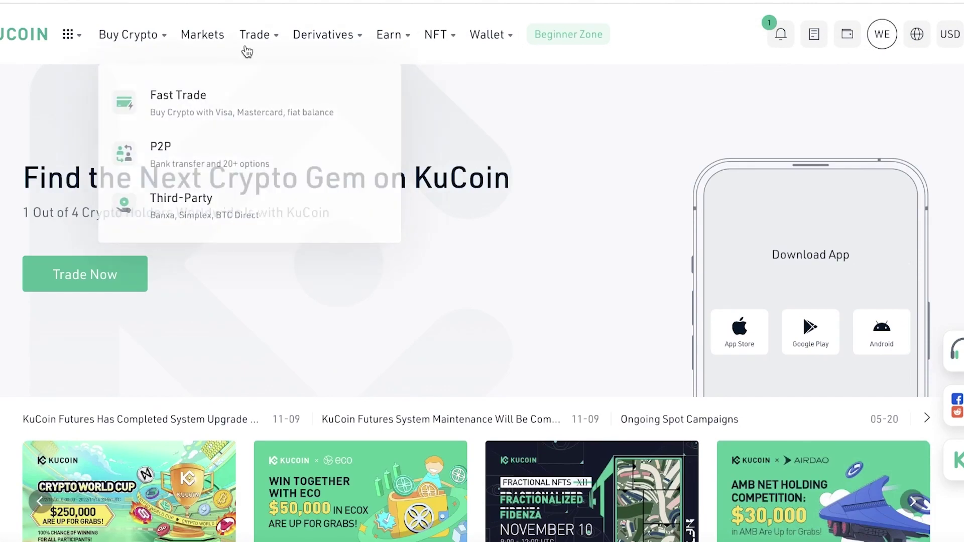
pyautogui.moveTo(125, 43)
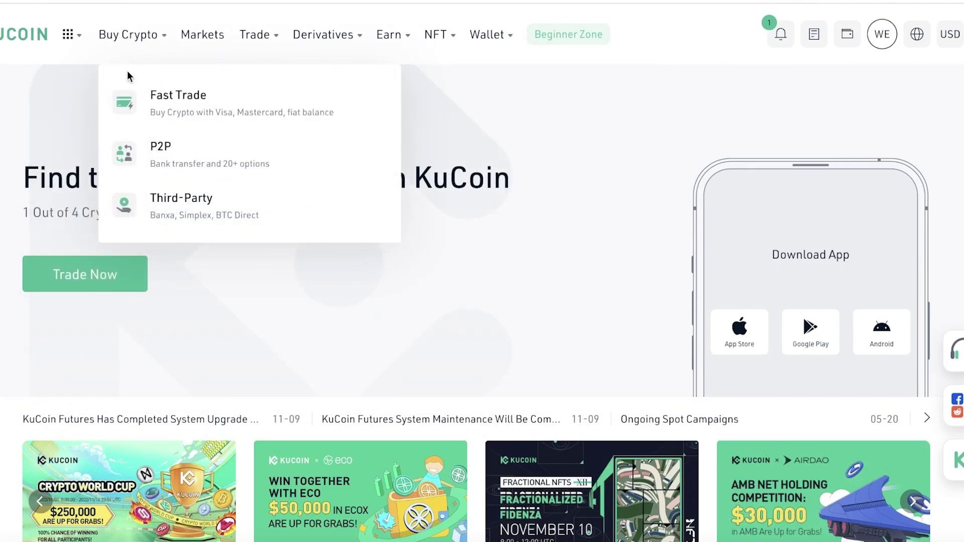
pyautogui.moveTo(78, 53)
pyautogui.moveTo(275, 34)
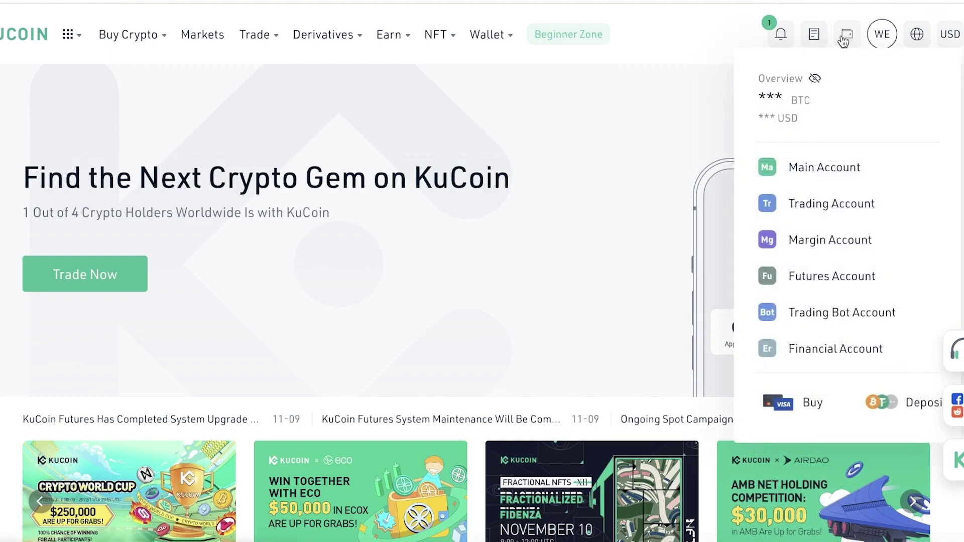
# Step: Go to the wallet's Asset Overview and start a deposit, reaching Deposit Fiat with EUR
pyautogui.click(845, 36)
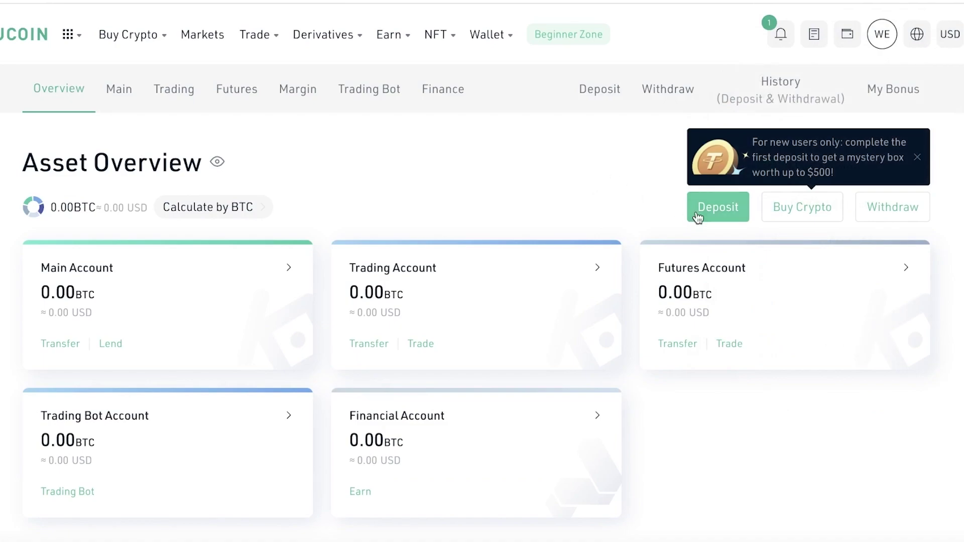
pyautogui.click(719, 206)
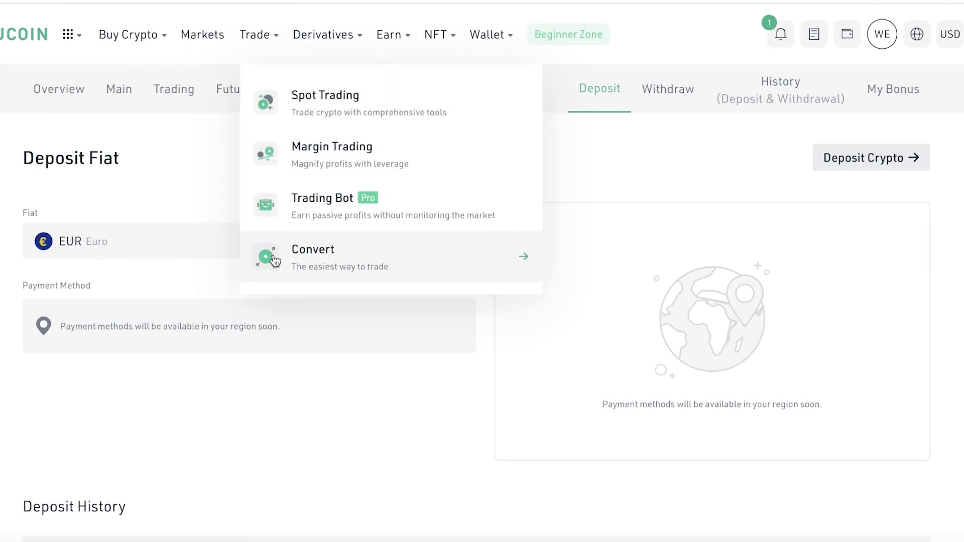
# Step: Open the Convert page and choose USDT as the coin to convert from
pyautogui.click(274, 259)
pyautogui.click(541, 306)
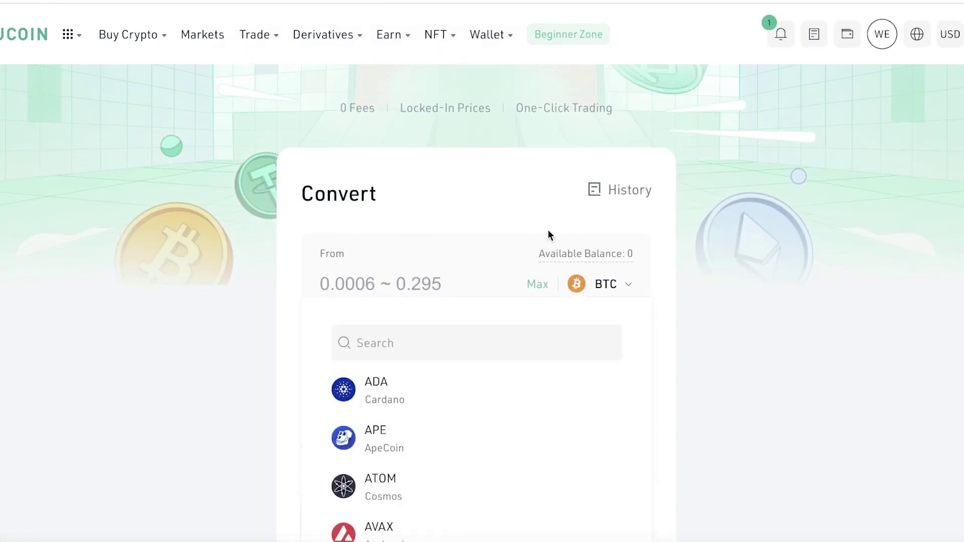
pyautogui.scroll(-3, 547, 230)
pyautogui.scroll(-15, 452, 251)
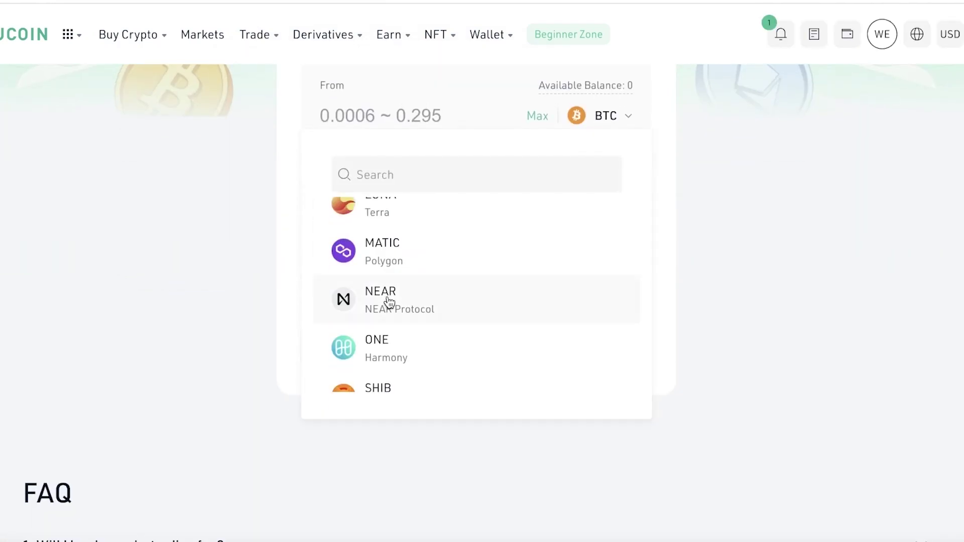
pyautogui.scroll(-4, 395, 282)
pyautogui.click(454, 278)
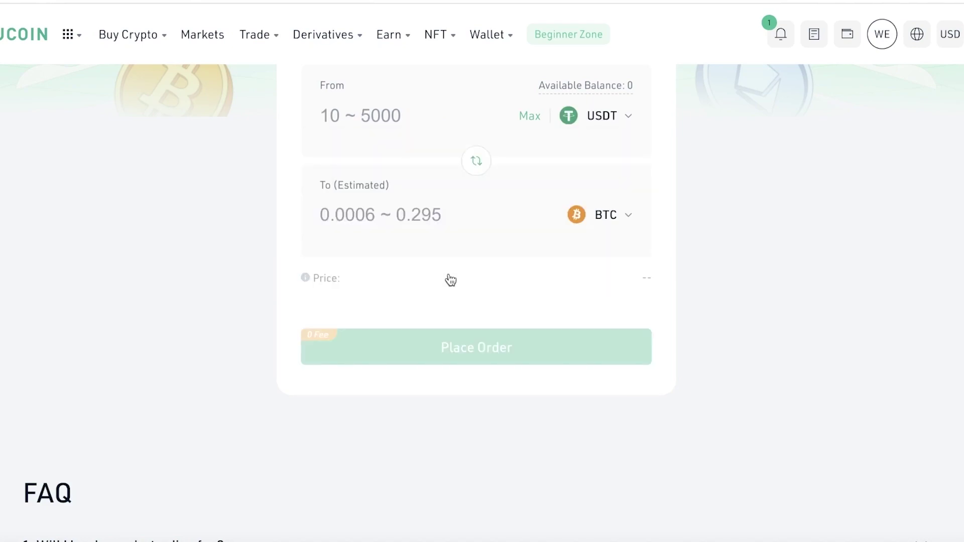
# Step: Browse the receive-coin list and close it, keeping BTC as the target coin
pyautogui.click(578, 215)
pyautogui.scroll(-3, 424, 294)
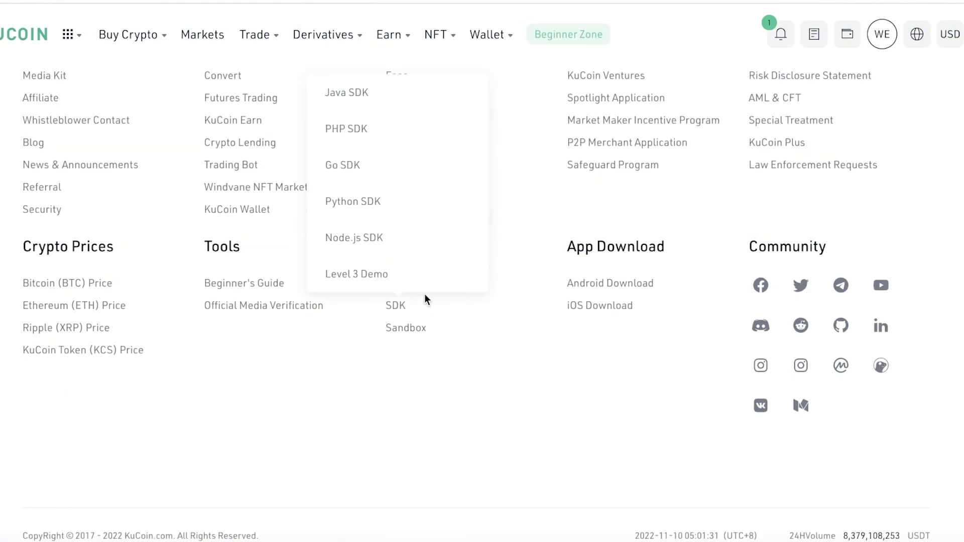
pyautogui.scroll(-10, 446, 270)
pyautogui.scroll(11, 700, 243)
pyautogui.click(700, 243)
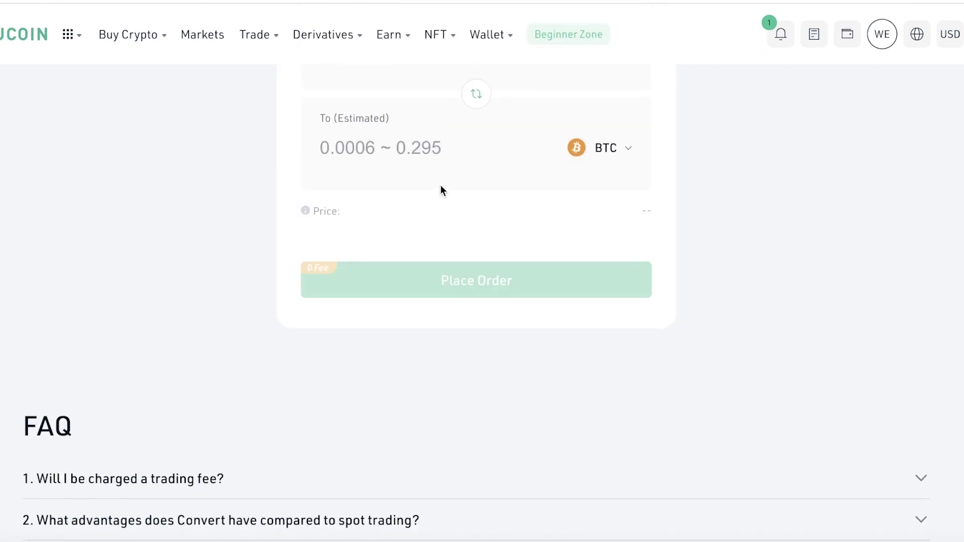
pyautogui.scroll(3, 442, 189)
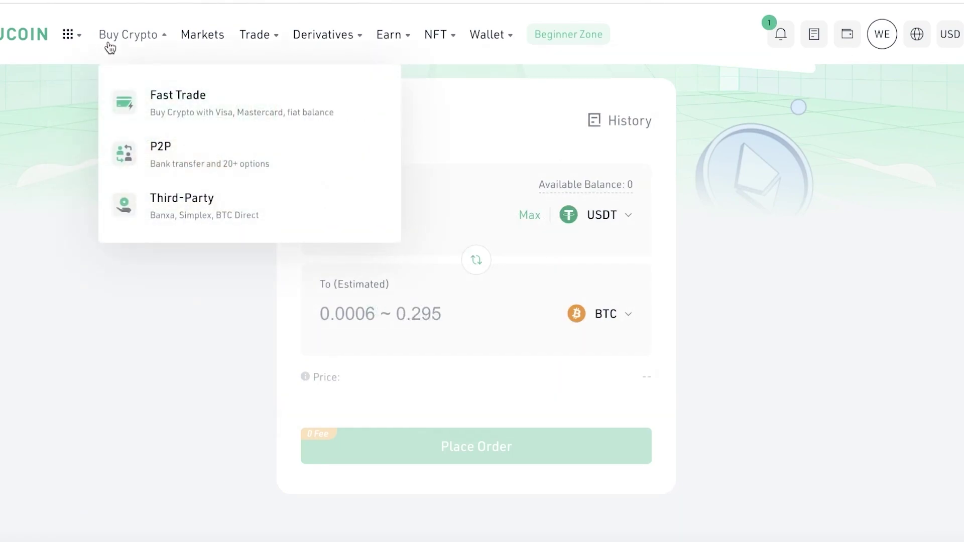
# Step: Go to the Fast Trade buy page and show all P2P payment methods
pyautogui.click(134, 120)
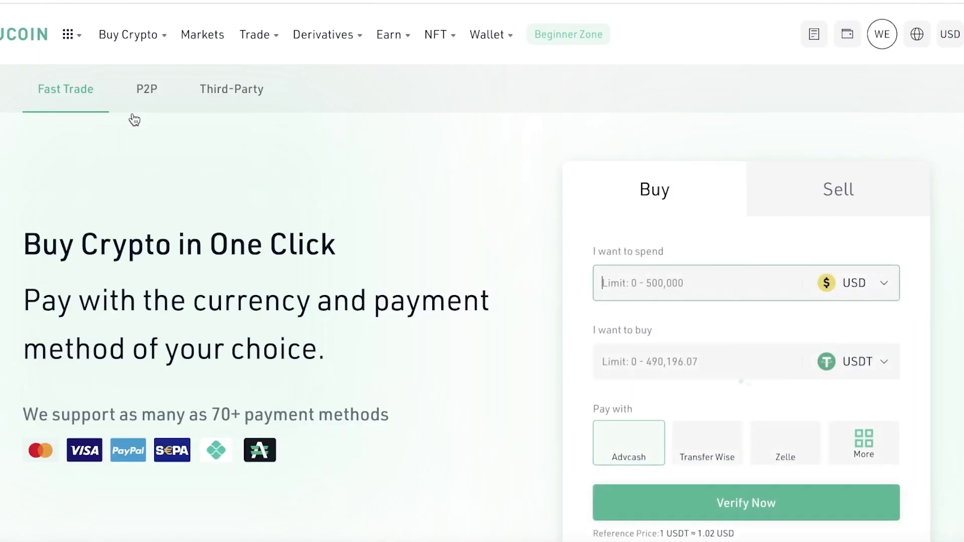
pyautogui.scroll(-1, 135, 120)
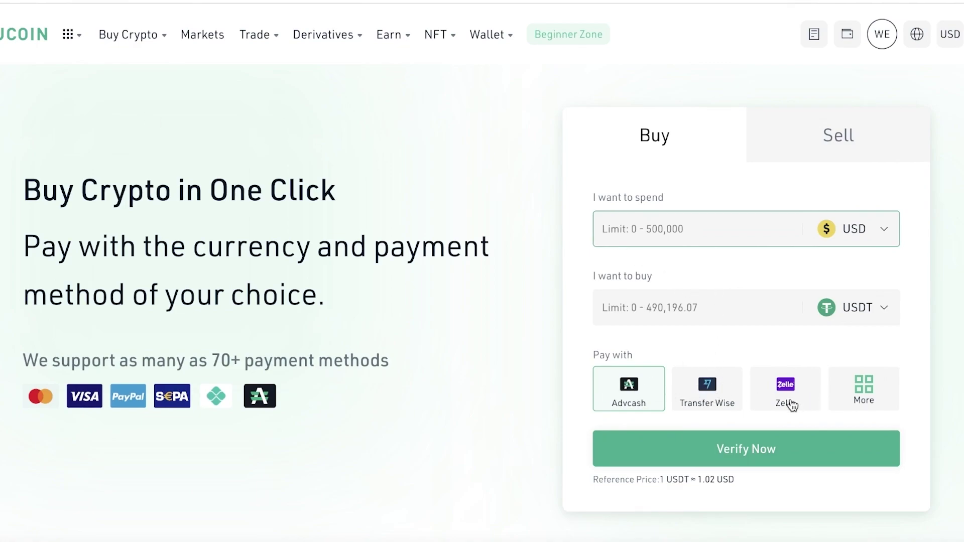
pyautogui.click(856, 393)
# Step: Expand the payment methods down to the Third-Party channels, then close the list
pyautogui.click(479, 325)
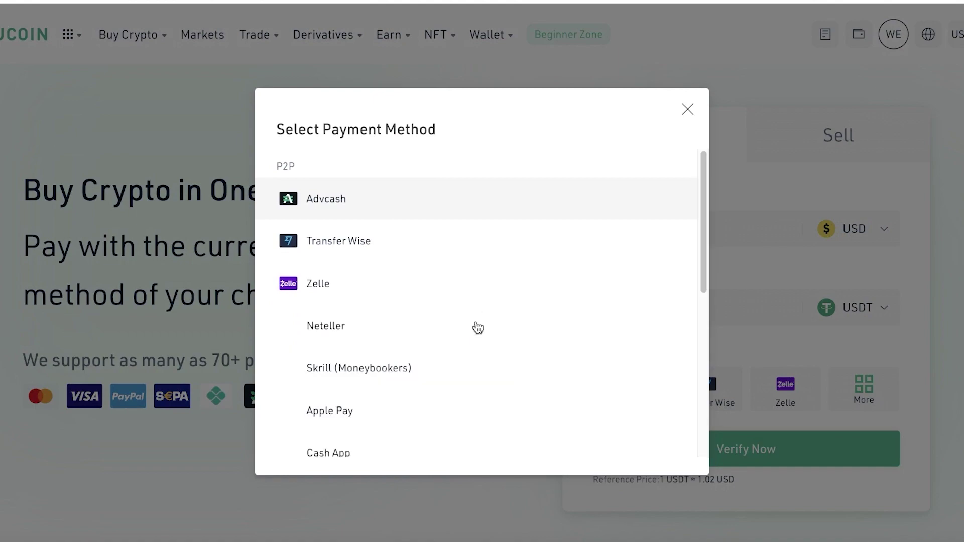
pyautogui.scroll(-1, 427, 326)
pyautogui.scroll(-6, 345, 312)
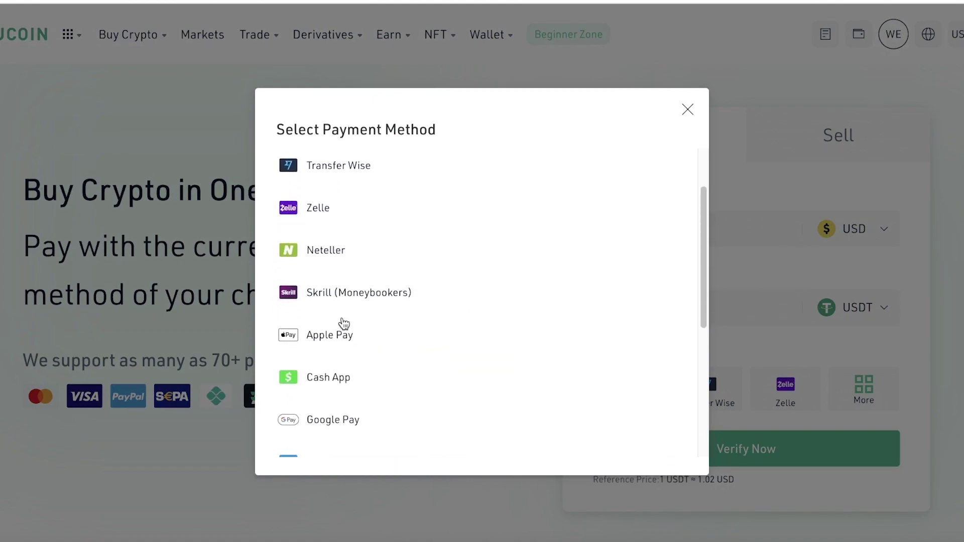
pyautogui.scroll(-2, 359, 238)
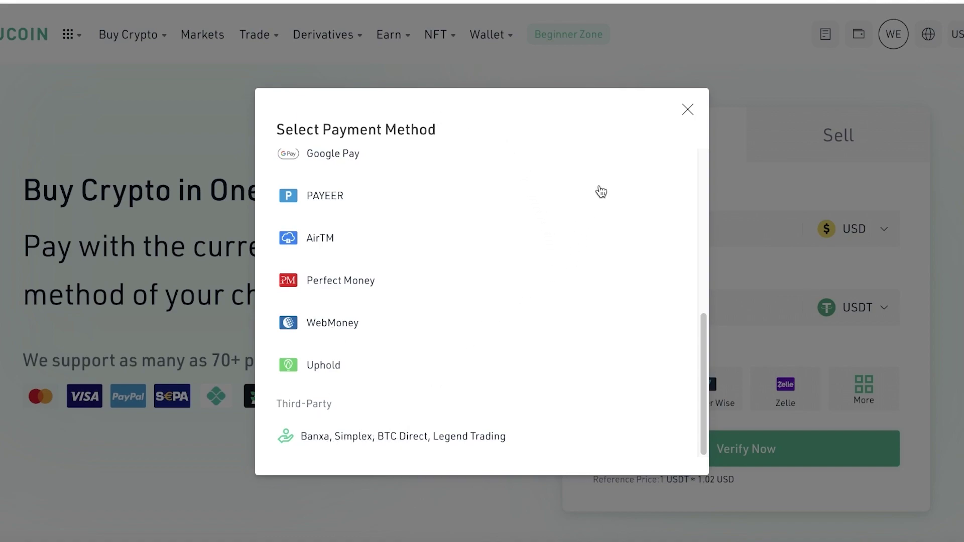
pyautogui.click(687, 111)
# Step: Enter 99 USD to spend, yielding about 97.05882352 USDT with Advcash
pyautogui.scroll(-4, 547, 219)
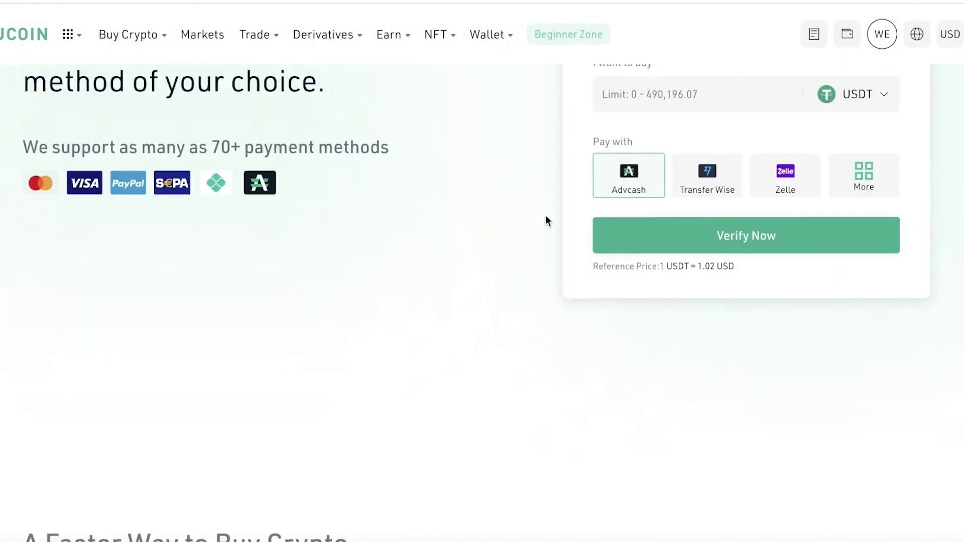
pyautogui.scroll(5, 546, 221)
pyautogui.click(781, 283)
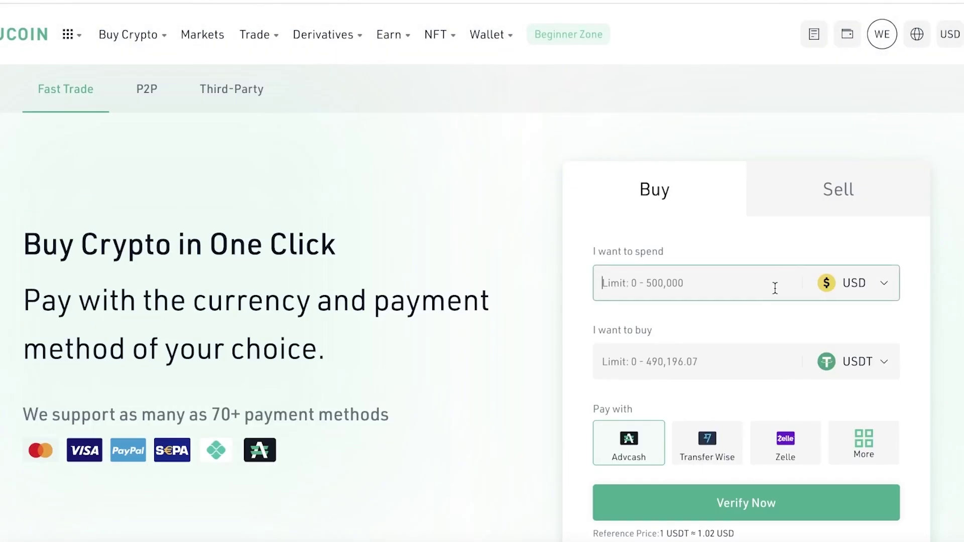
pyautogui.write('99')
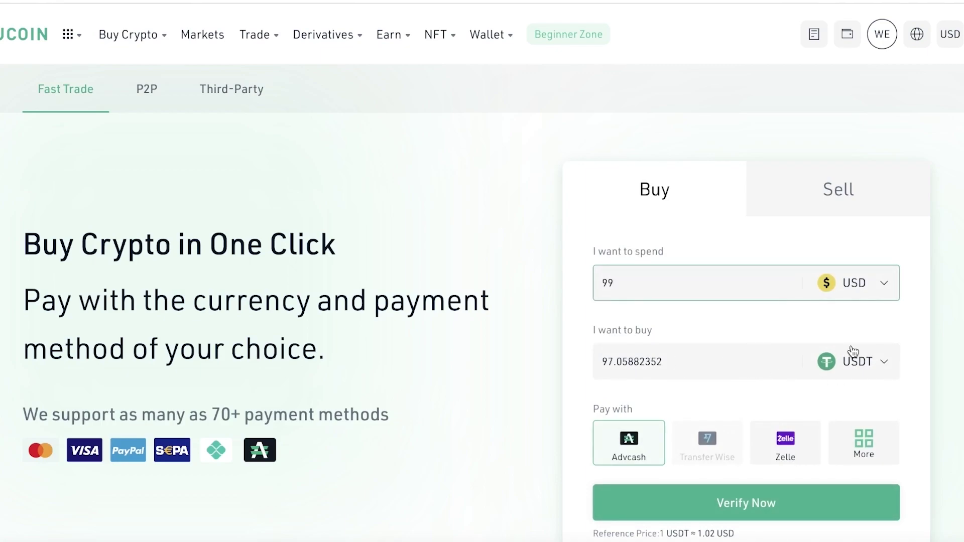
pyautogui.scroll(-8, 833, 331)
pyautogui.scroll(3, 760, 243)
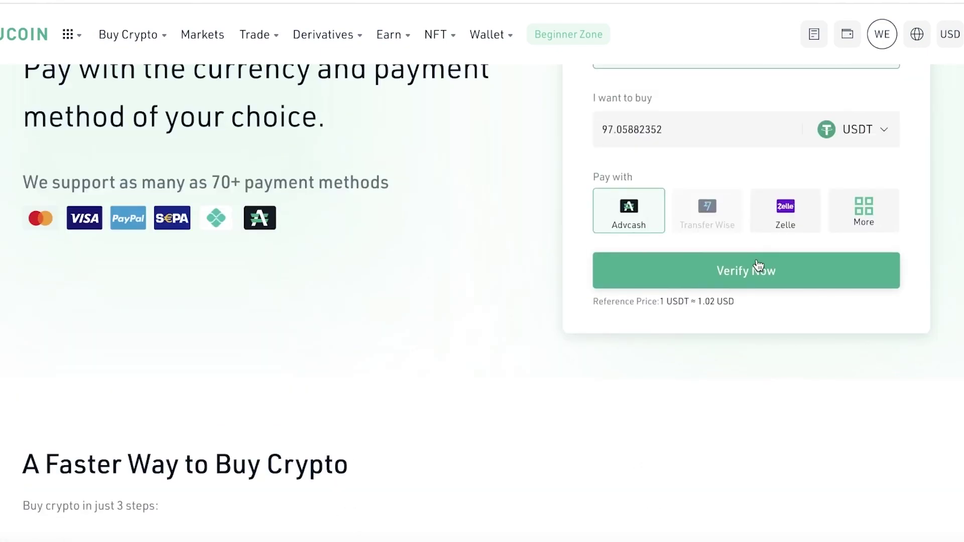
pyautogui.click(758, 266)
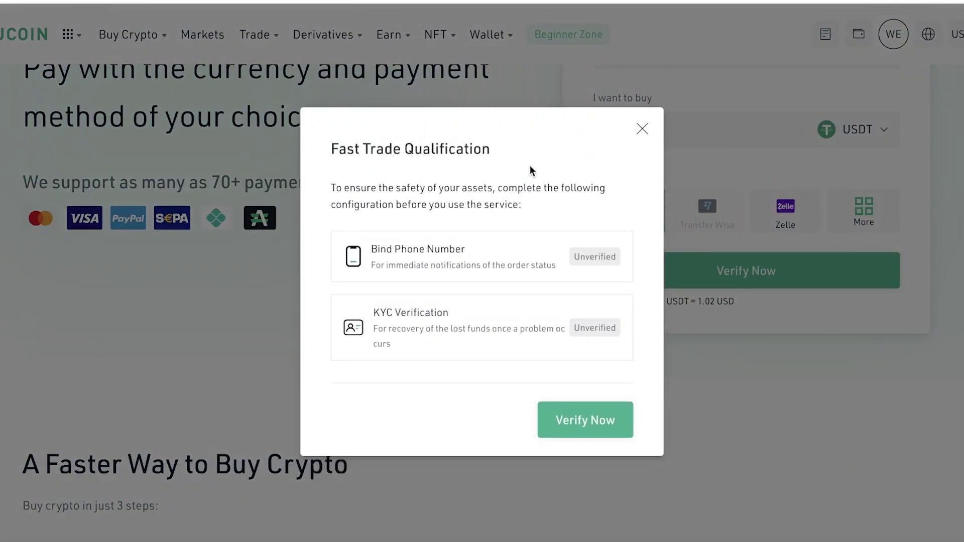
pyautogui.click(643, 126)
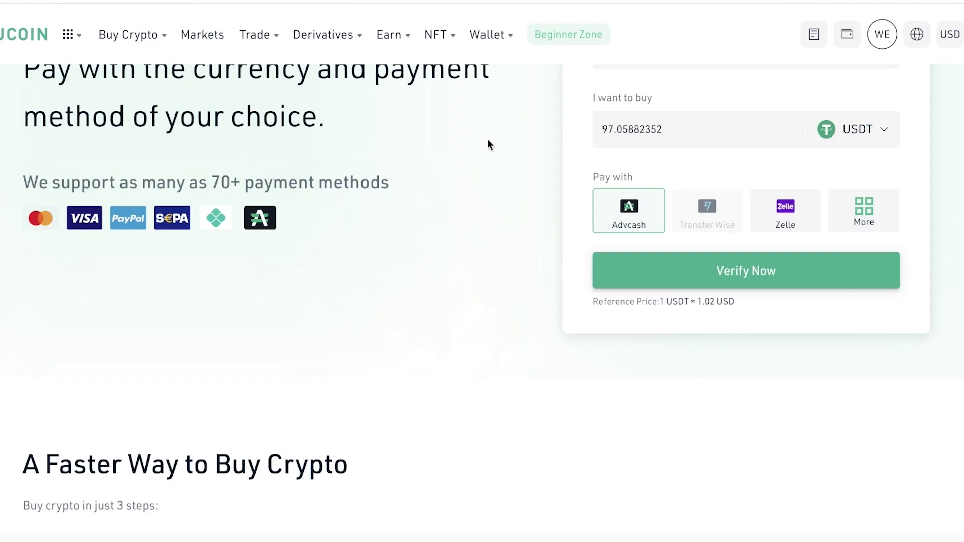
pyautogui.moveTo(133, 33)
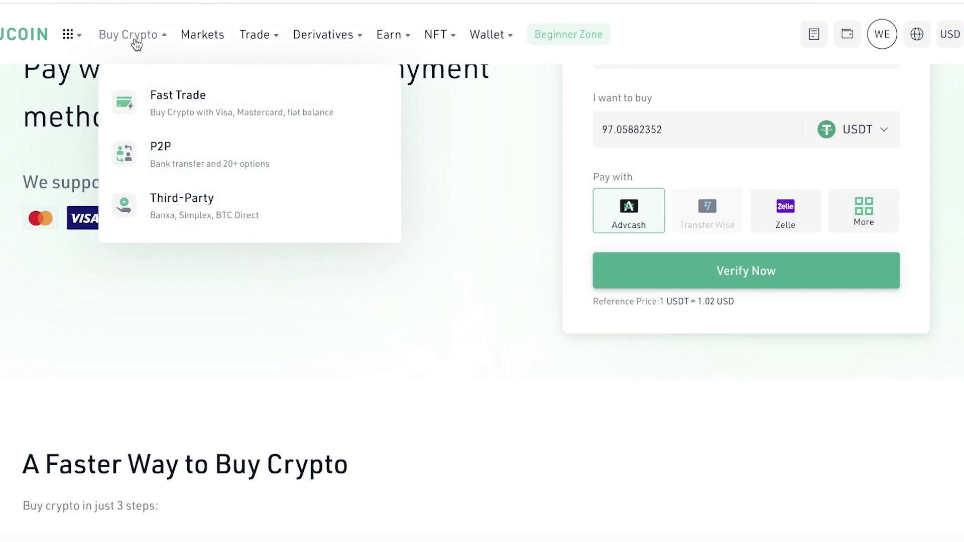
# Step: Open the P2P buy page, scroll the USDT offers, and switch to page 2
pyautogui.click(182, 168)
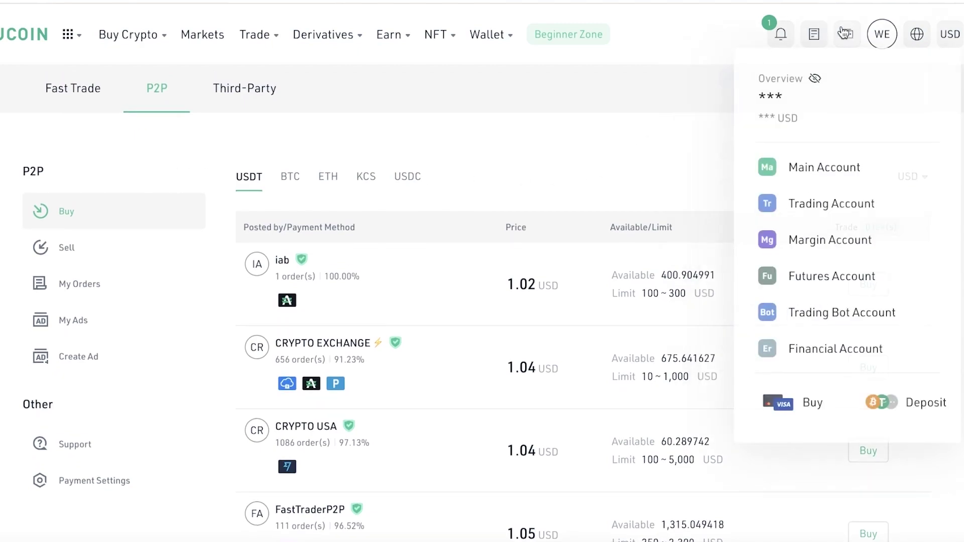
pyautogui.moveTo(279, 42)
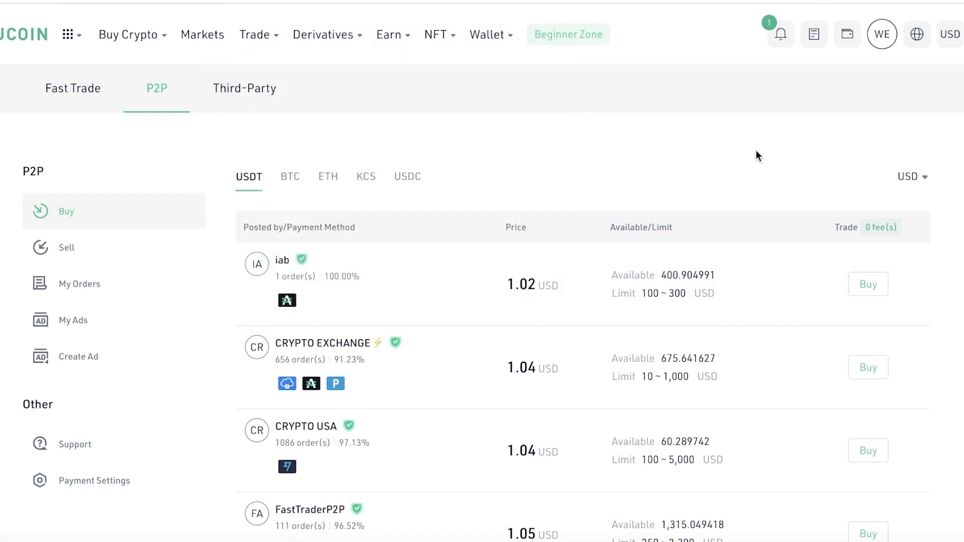
pyautogui.scroll(-1, 757, 151)
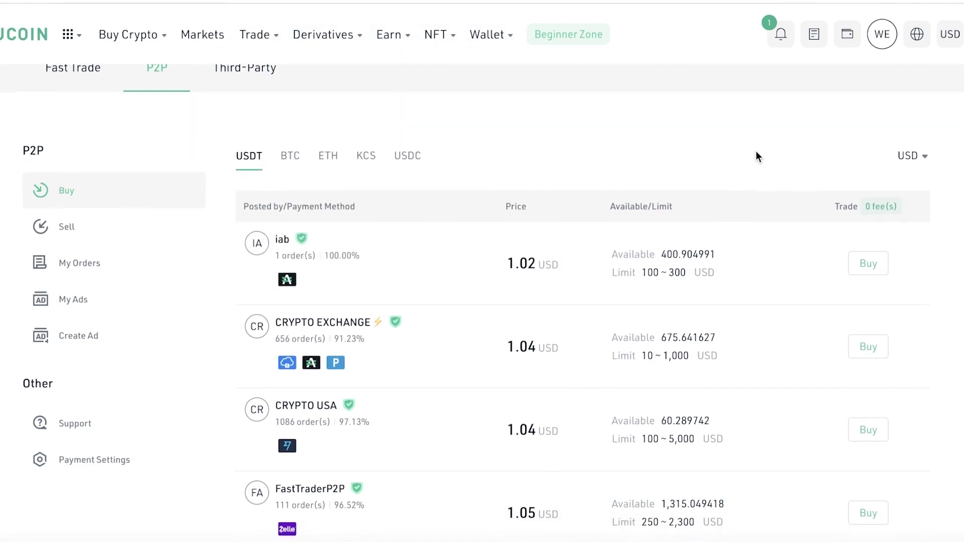
pyautogui.scroll(-5, 578, 186)
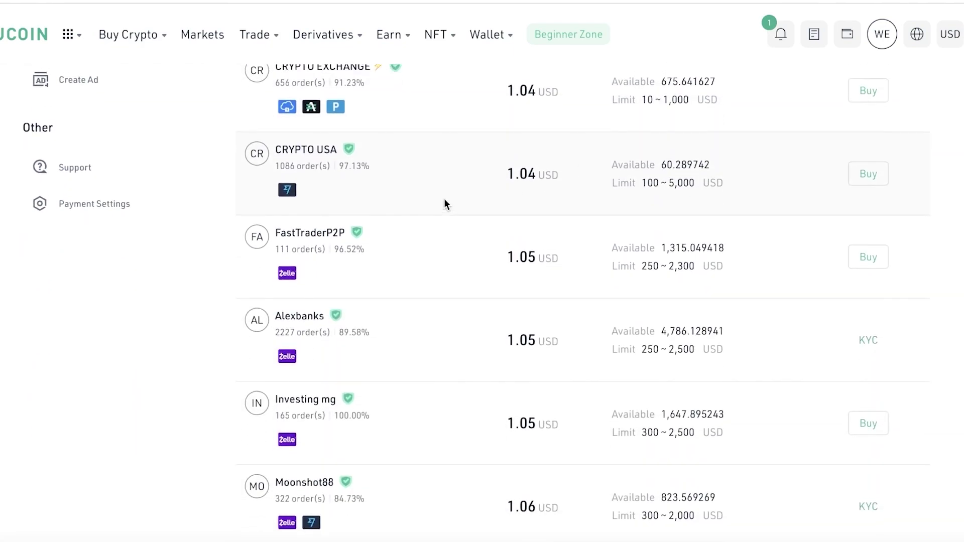
pyautogui.scroll(3, 445, 204)
pyautogui.scroll(-10, 522, 195)
pyautogui.scroll(-1, 541, 209)
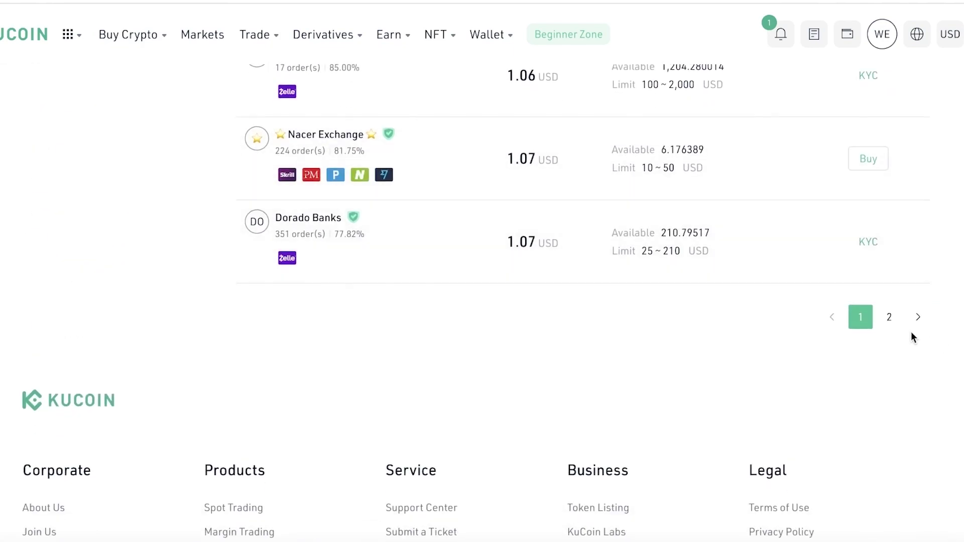
pyautogui.click(889, 317)
pyautogui.scroll(10, 510, 272)
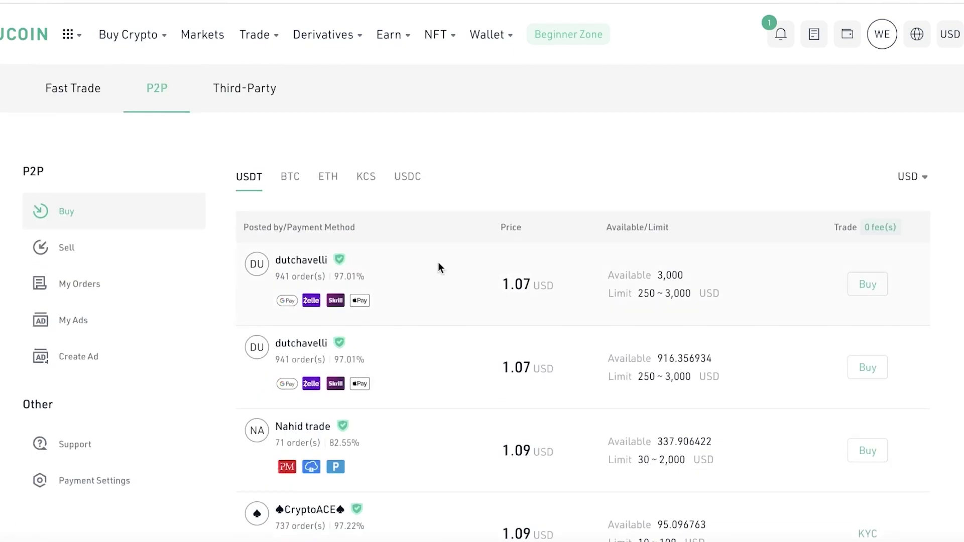
# Step: Open and scroll the Third-Party buy page, then return home via the KuCoin logo
pyautogui.moveTo(143, 49)
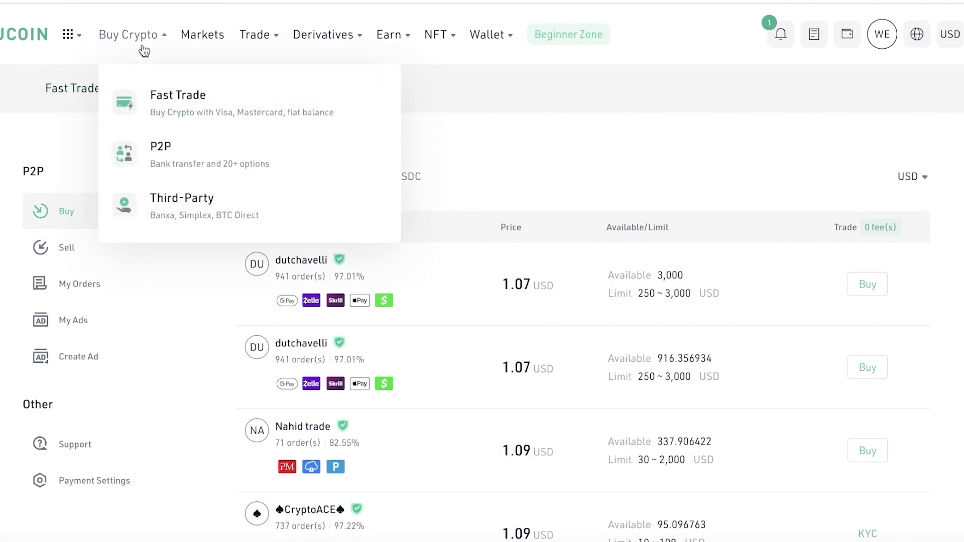
pyautogui.click(180, 211)
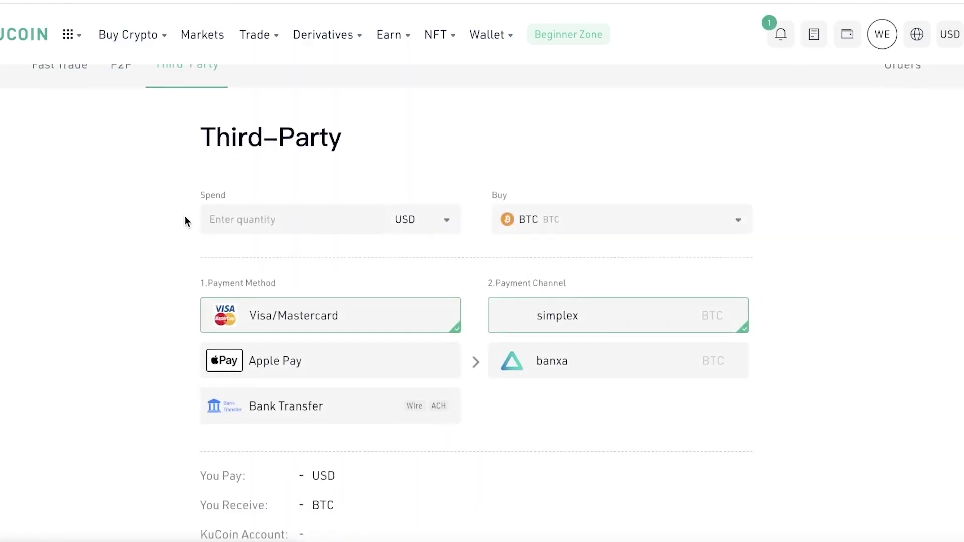
pyautogui.scroll(-1, 132, 106)
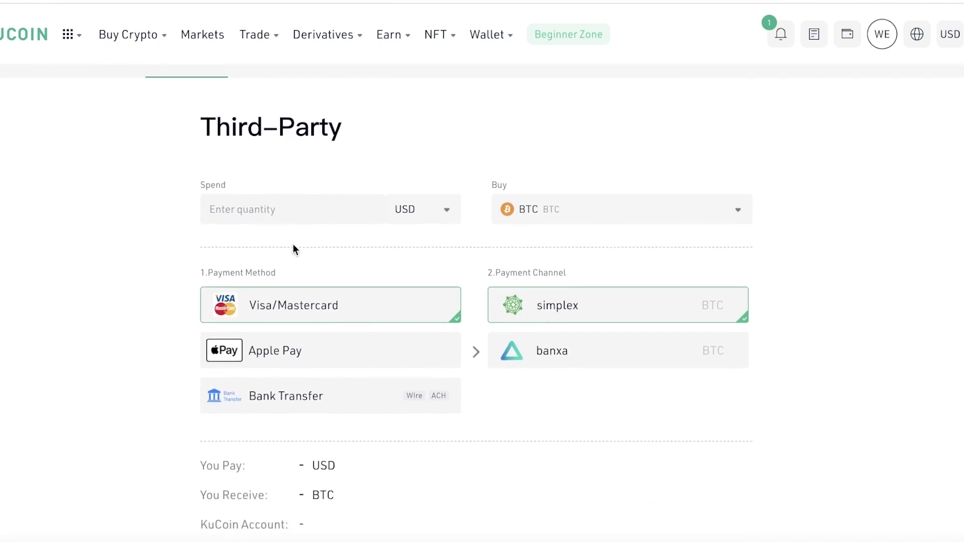
pyautogui.scroll(-2, 422, 271)
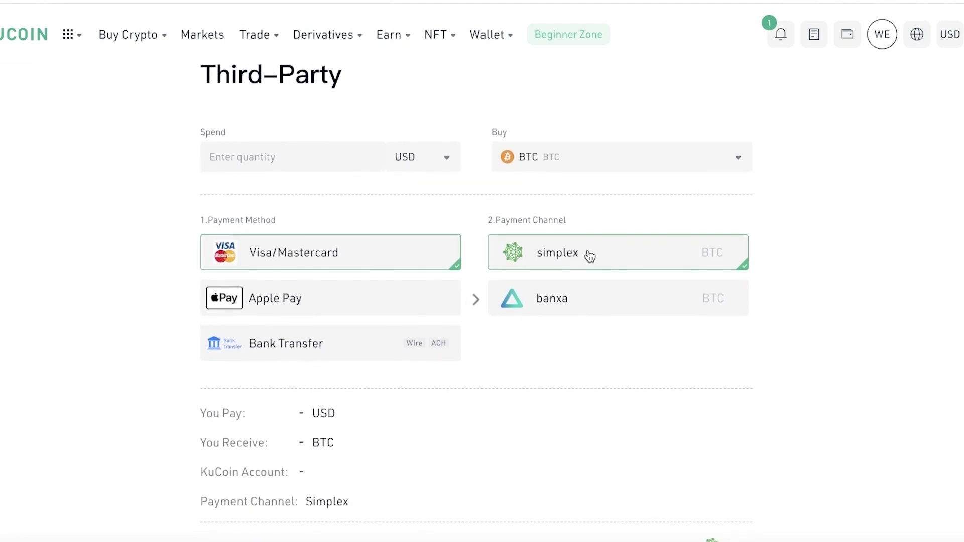
pyautogui.scroll(-2, 566, 302)
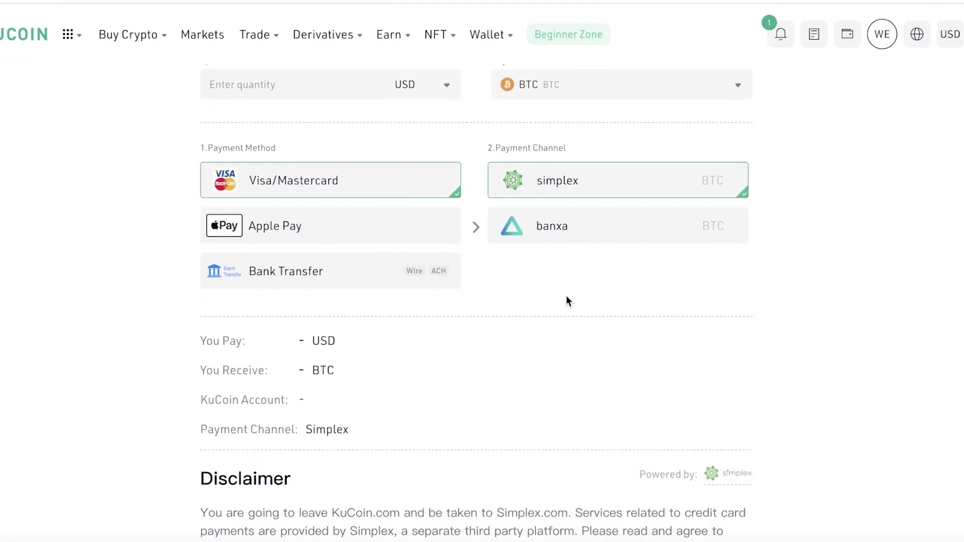
pyautogui.scroll(1, 567, 298)
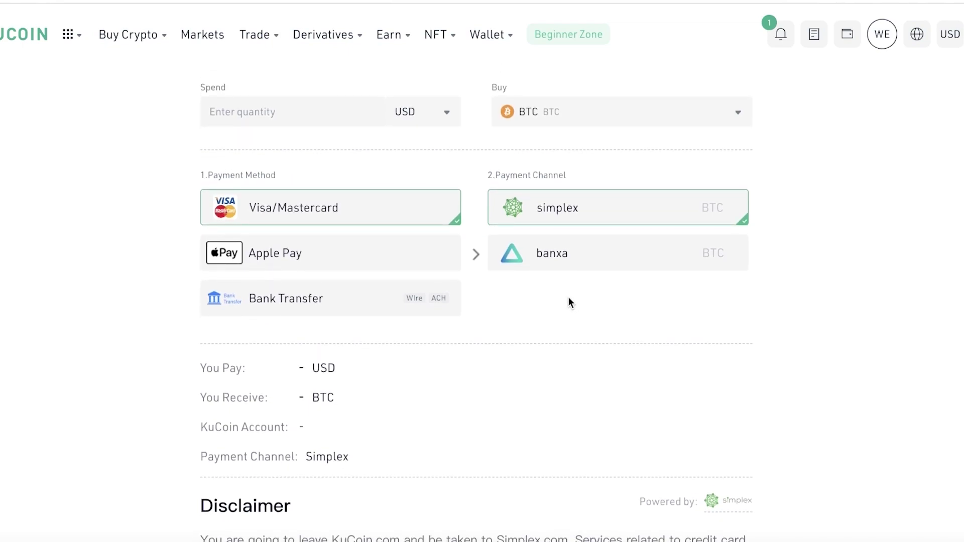
pyautogui.click(2, 48)
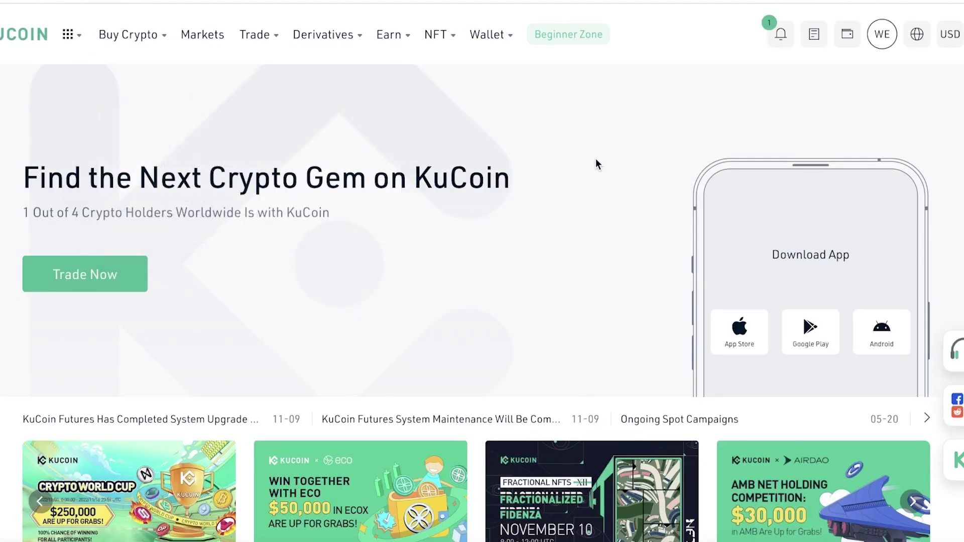
pyautogui.scroll(-3, 596, 160)
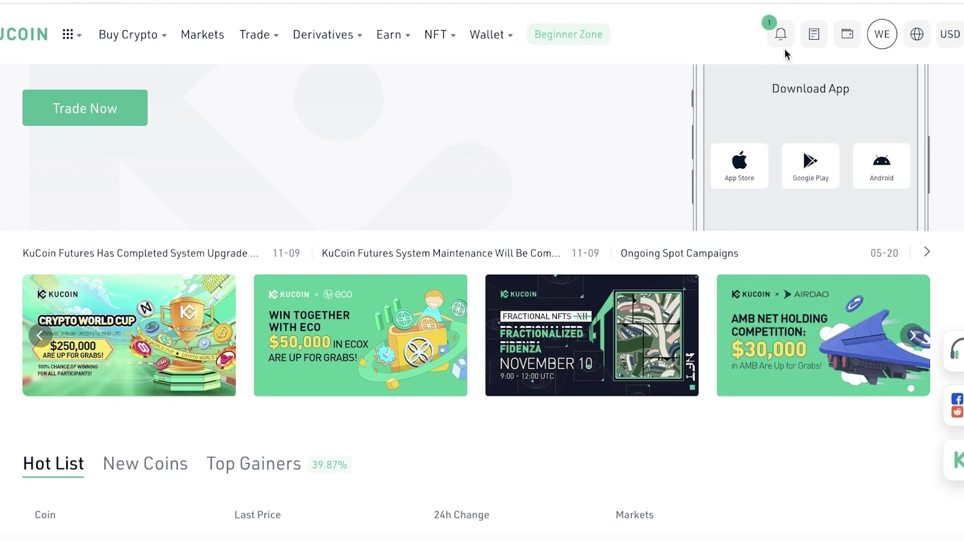
pyautogui.moveTo(840, 42)
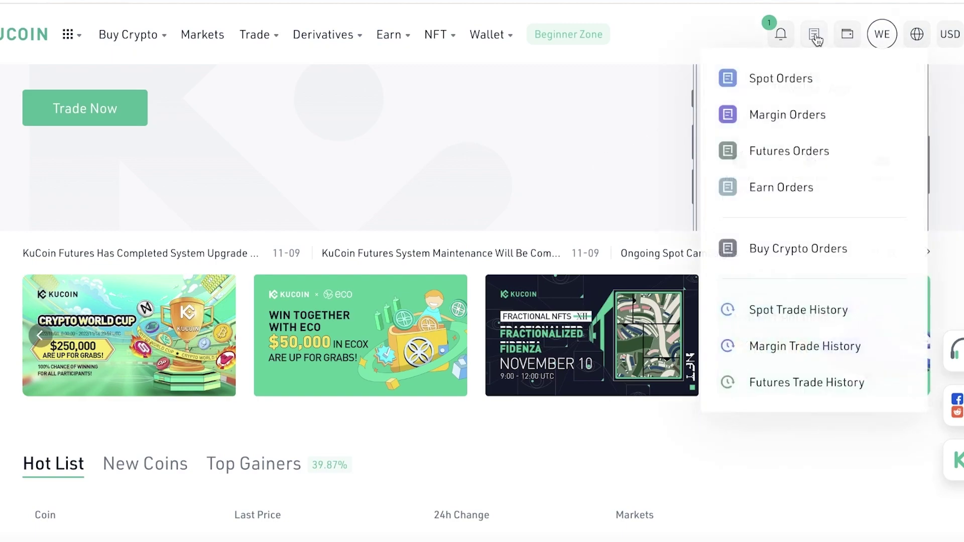
# Step: From the wallet's asset overview, open the Fiat deposit page and keep EUR as the currency
pyautogui.click(847, 41)
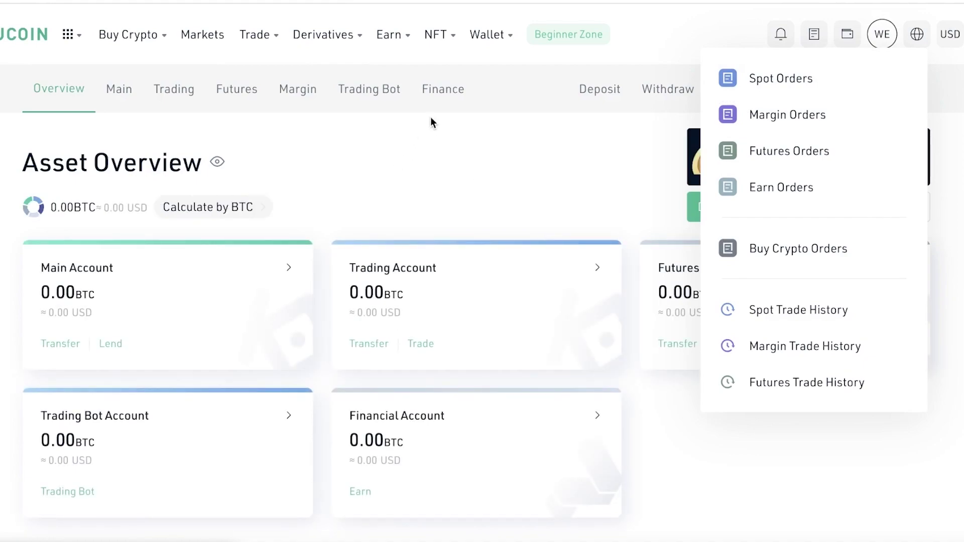
pyautogui.click(593, 97)
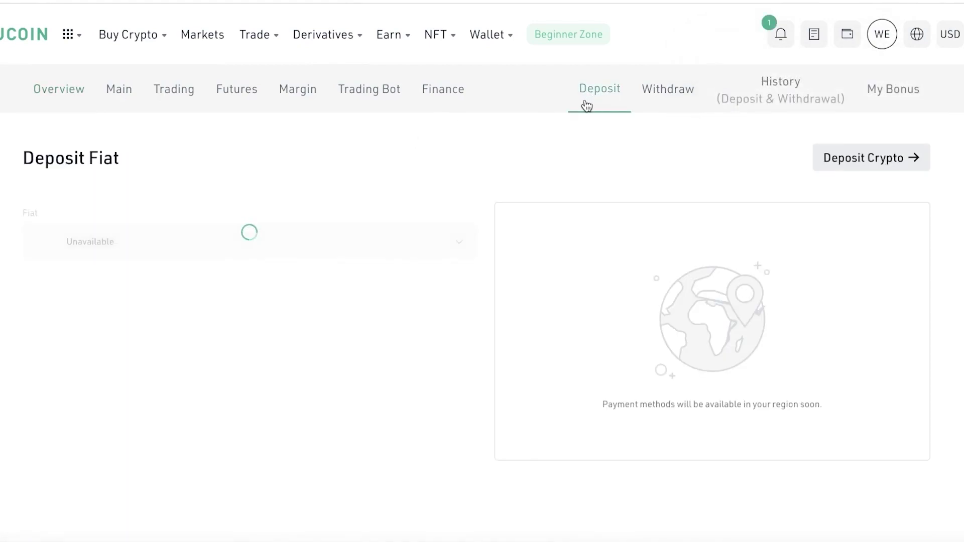
pyautogui.click(172, 239)
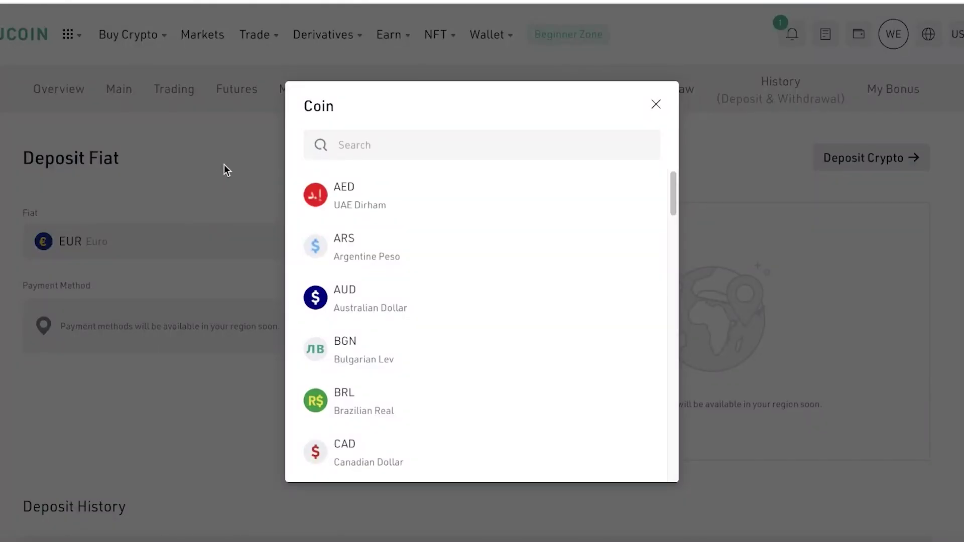
pyautogui.click(221, 171)
pyautogui.moveTo(254, 48)
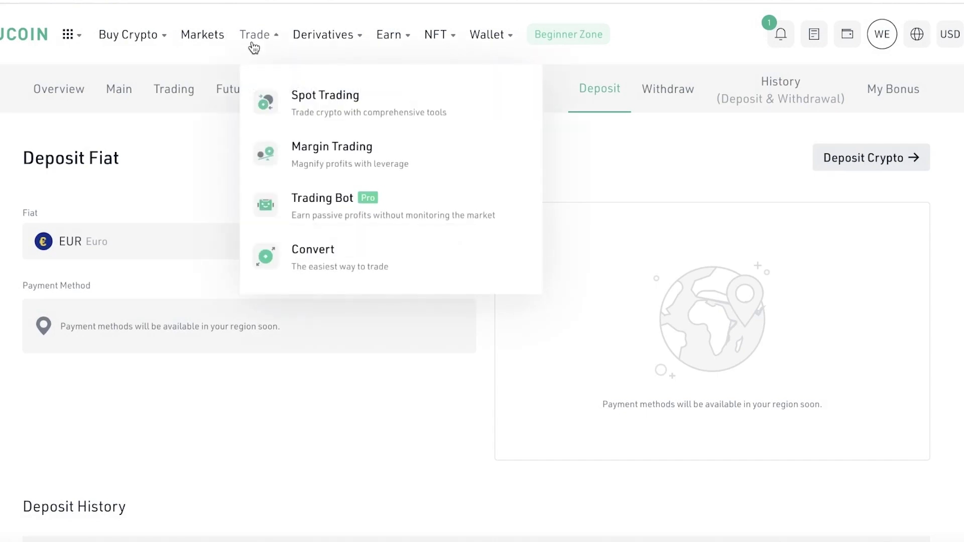
# Step: Open BTC/USDT spot trading, dismiss the tour tip, and set the chart to 1-hour candles
pyautogui.click(296, 112)
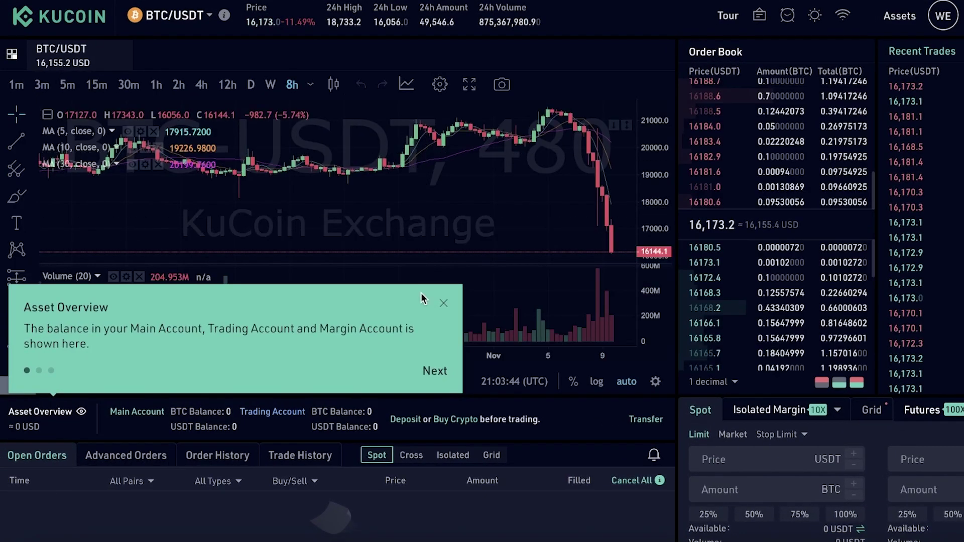
pyautogui.click(444, 304)
pyautogui.scroll(-3, 442, 291)
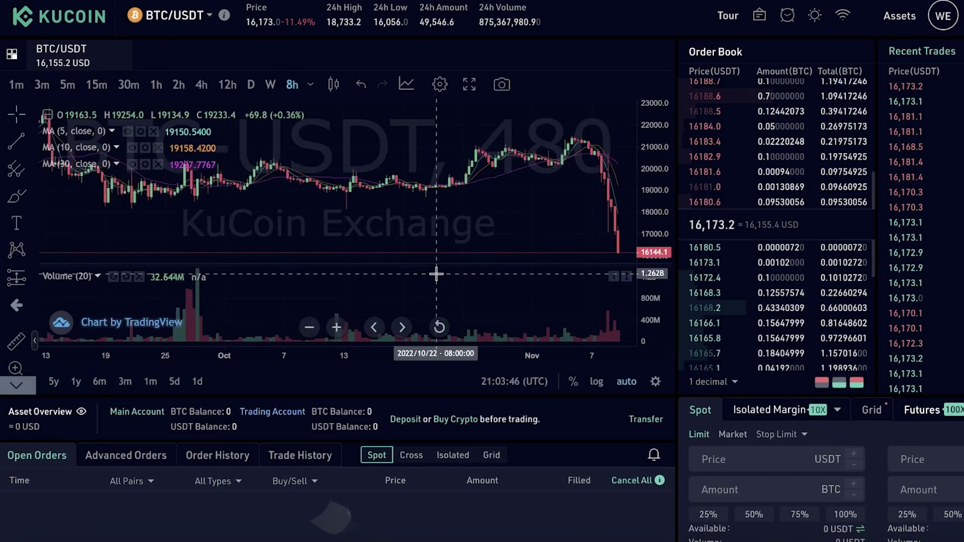
pyautogui.click(201, 85)
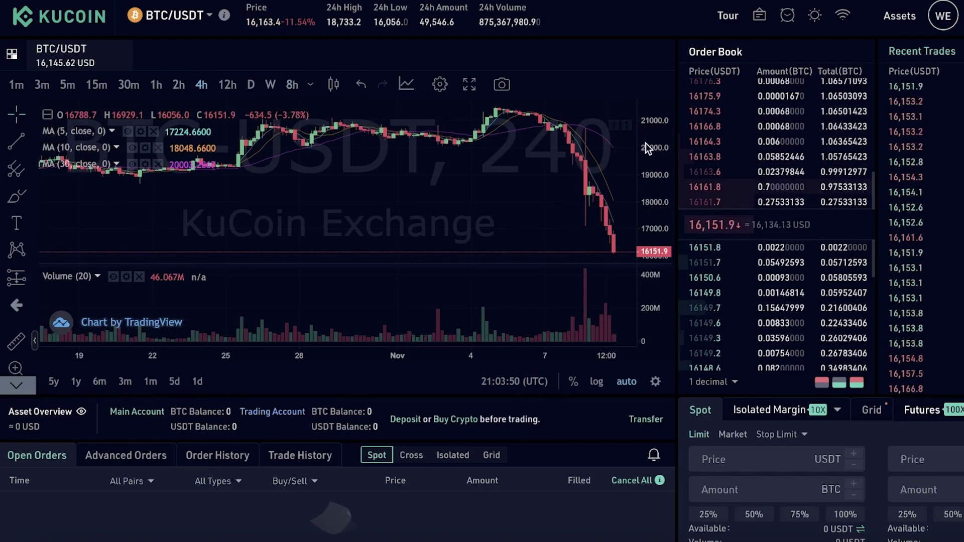
pyautogui.click(156, 84)
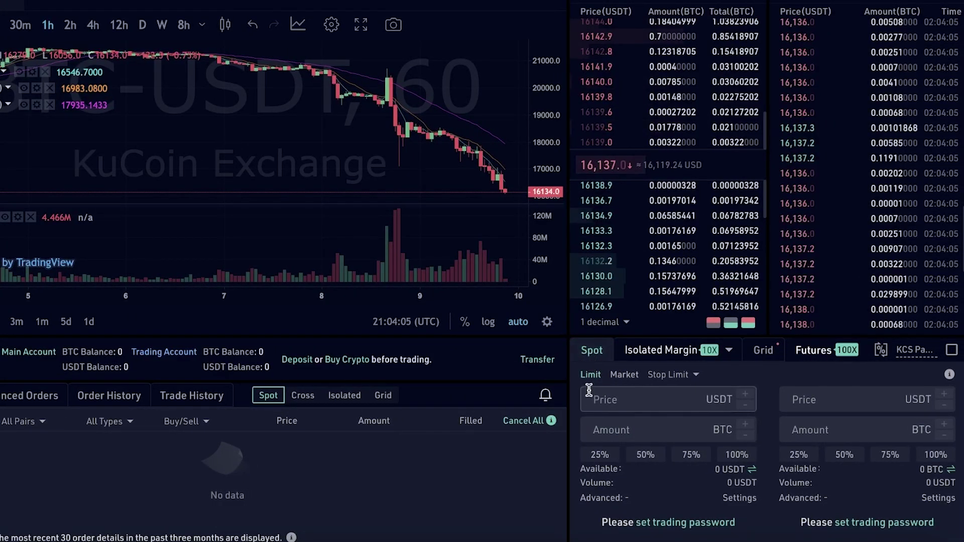
# Step: Select the limit buy Price and Amount fields, then scroll back to the page top
pyautogui.click(620, 399)
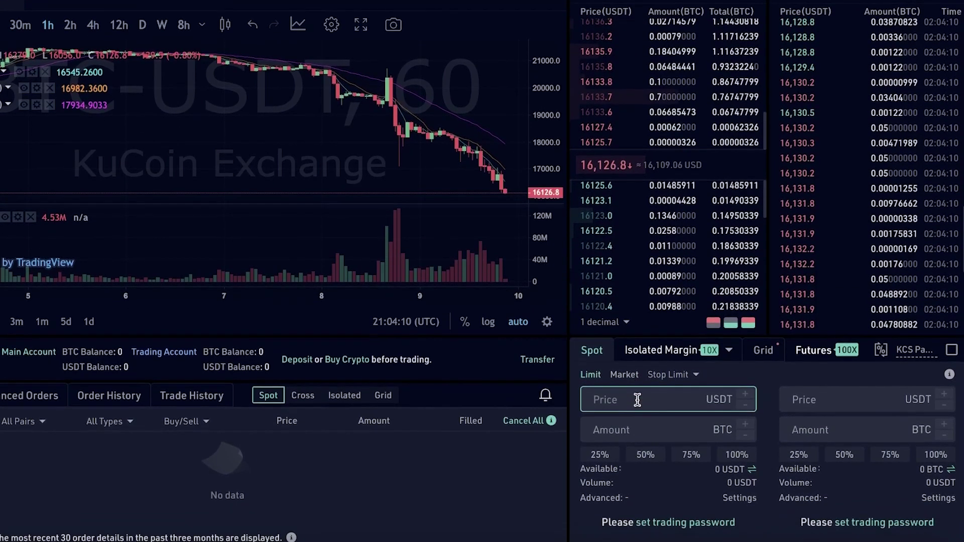
pyautogui.scroll(3, 230, 233)
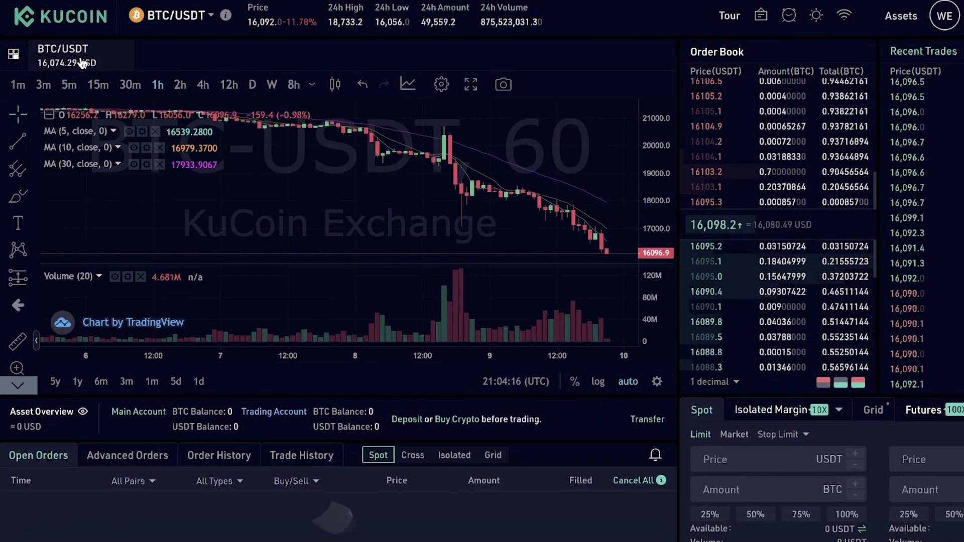
pyautogui.scroll(3, 110, 156)
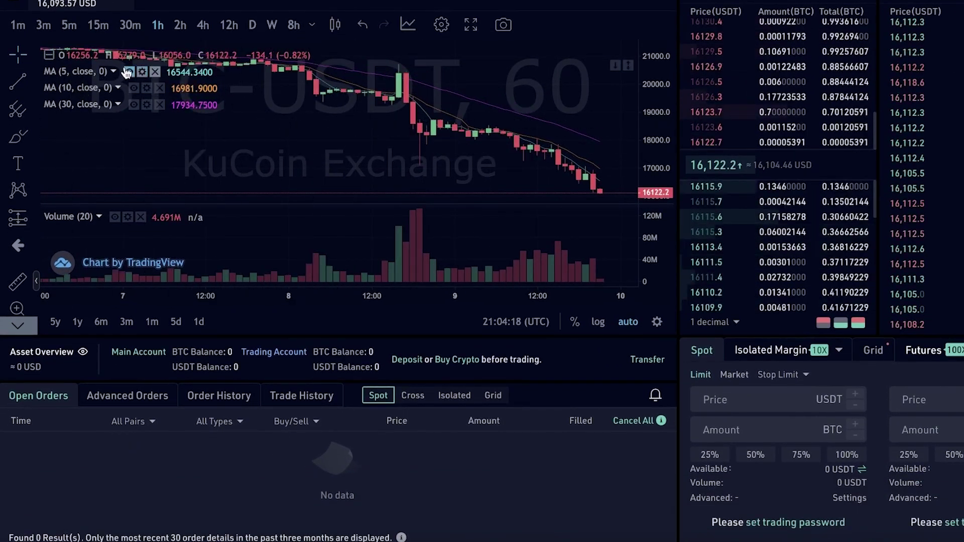
pyautogui.scroll(2, 491, 138)
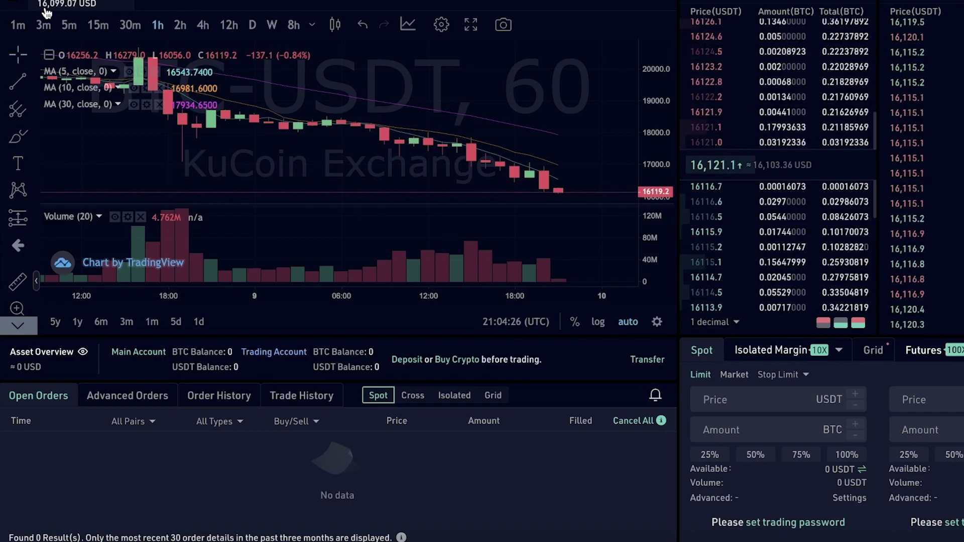
pyautogui.click(729, 400)
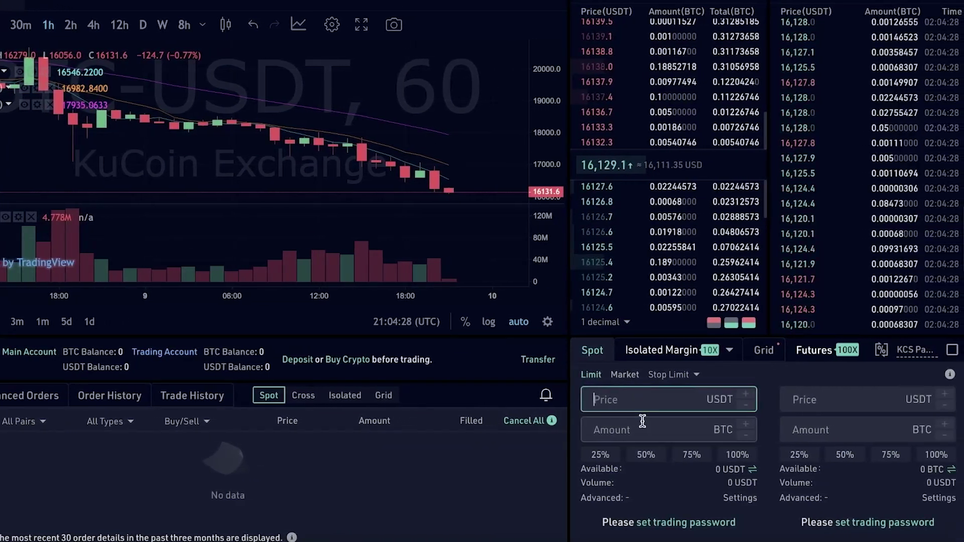
pyautogui.click(628, 430)
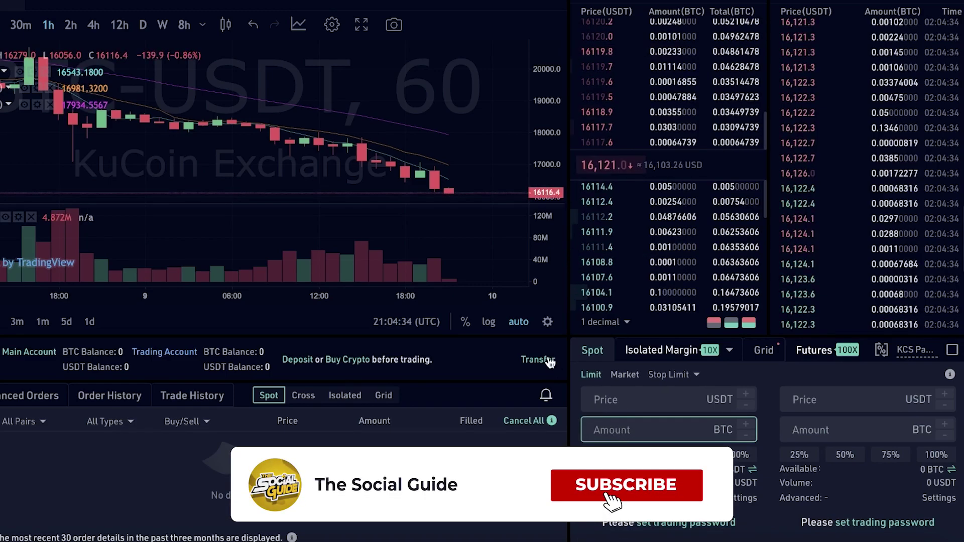
pyautogui.scroll(1, 549, 357)
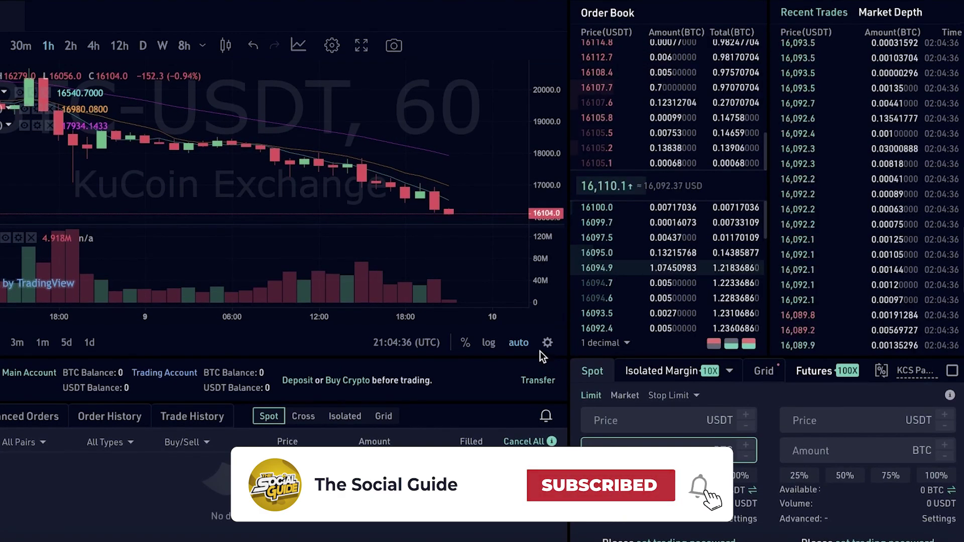
pyautogui.scroll(2, 432, 282)
pyautogui.scroll(2, 722, 195)
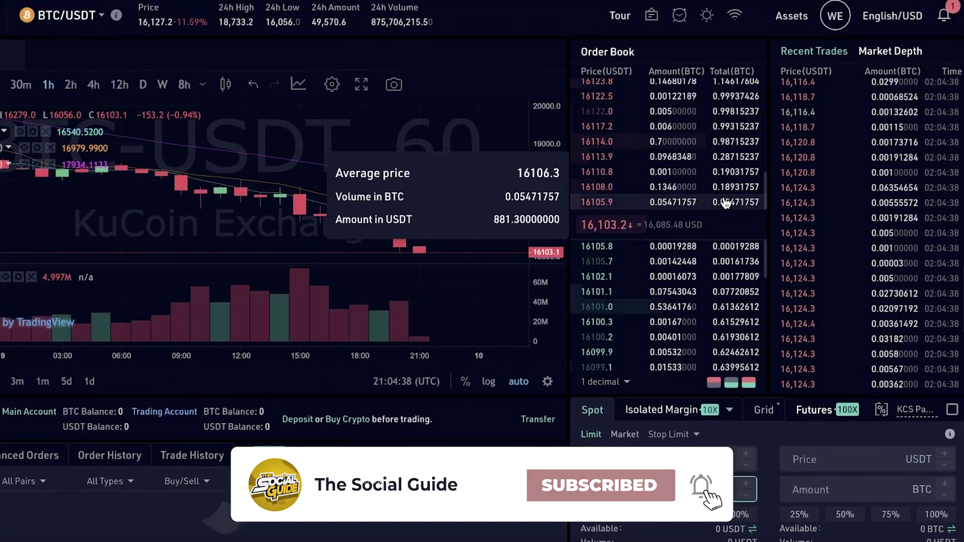
pyautogui.scroll(2, 281, 226)
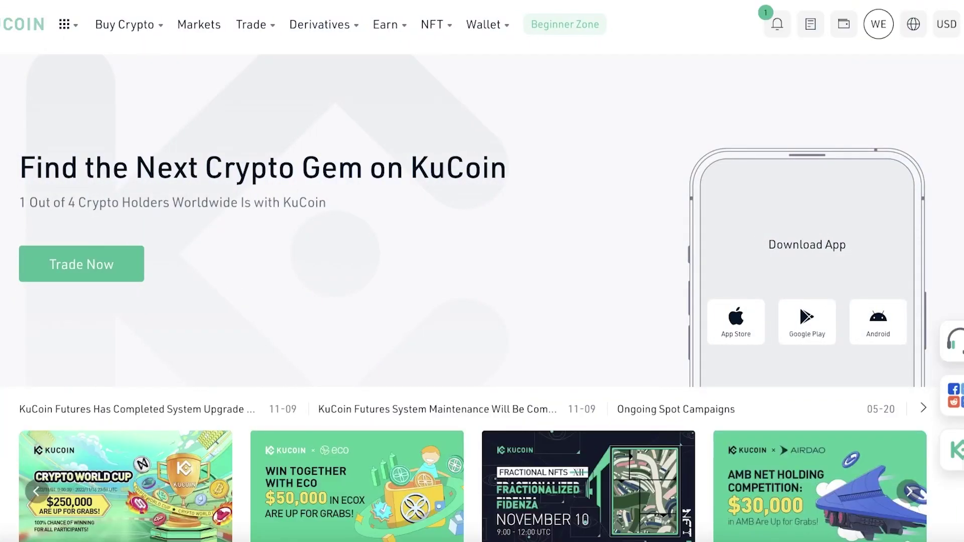
# Step: Scroll the KuCoin homepage down to the Hot List, New Coins and Top Gainers lists
pyautogui.moveTo(265, 39)
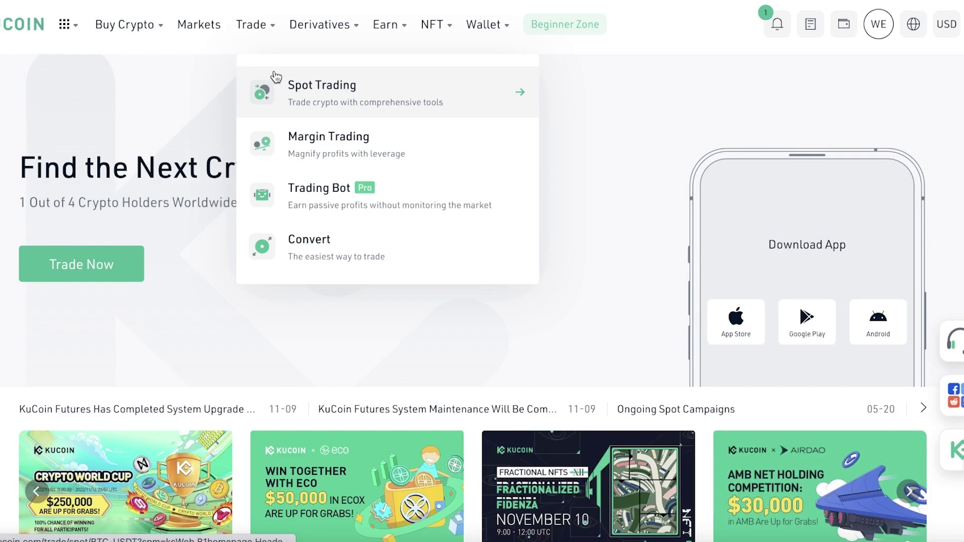
pyautogui.scroll(-2, 666, 116)
pyautogui.scroll(2, 666, 115)
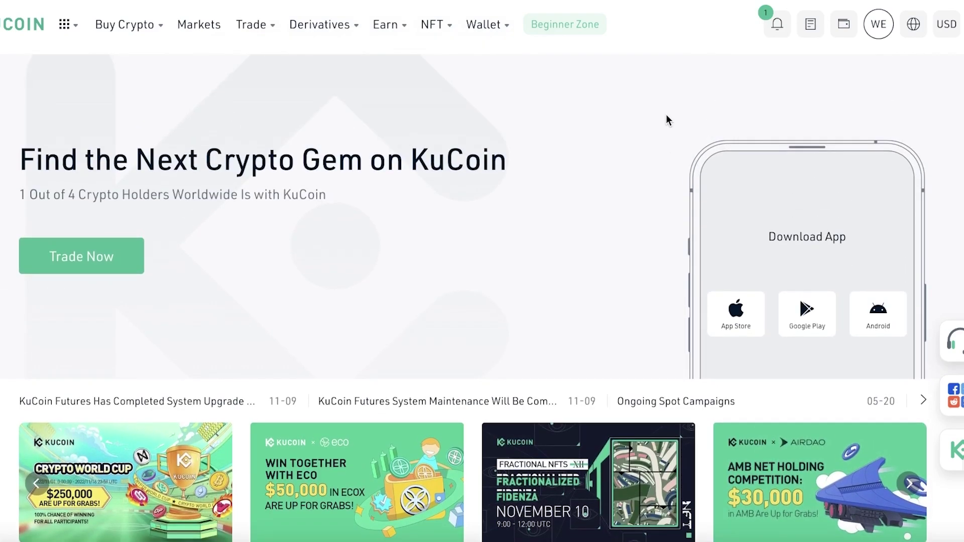
pyautogui.scroll(-2, 653, 121)
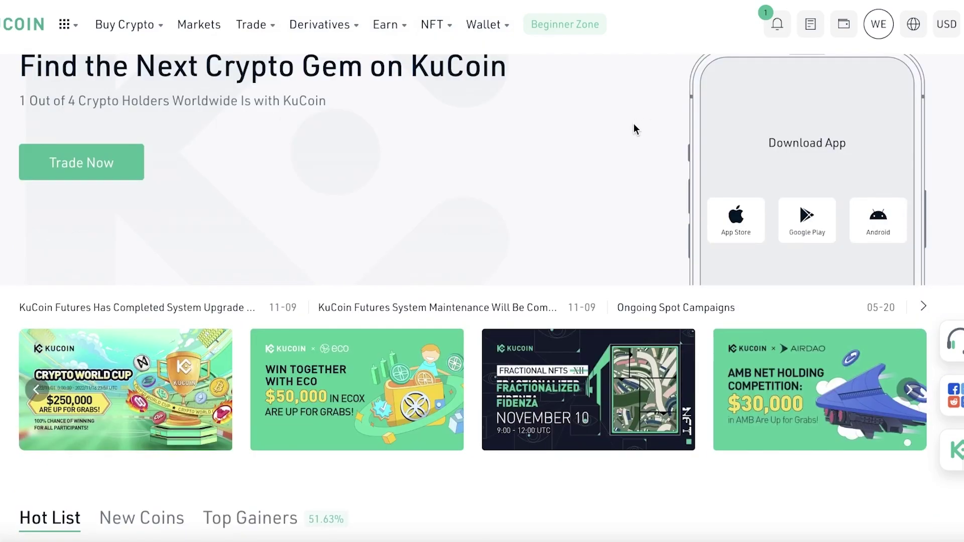